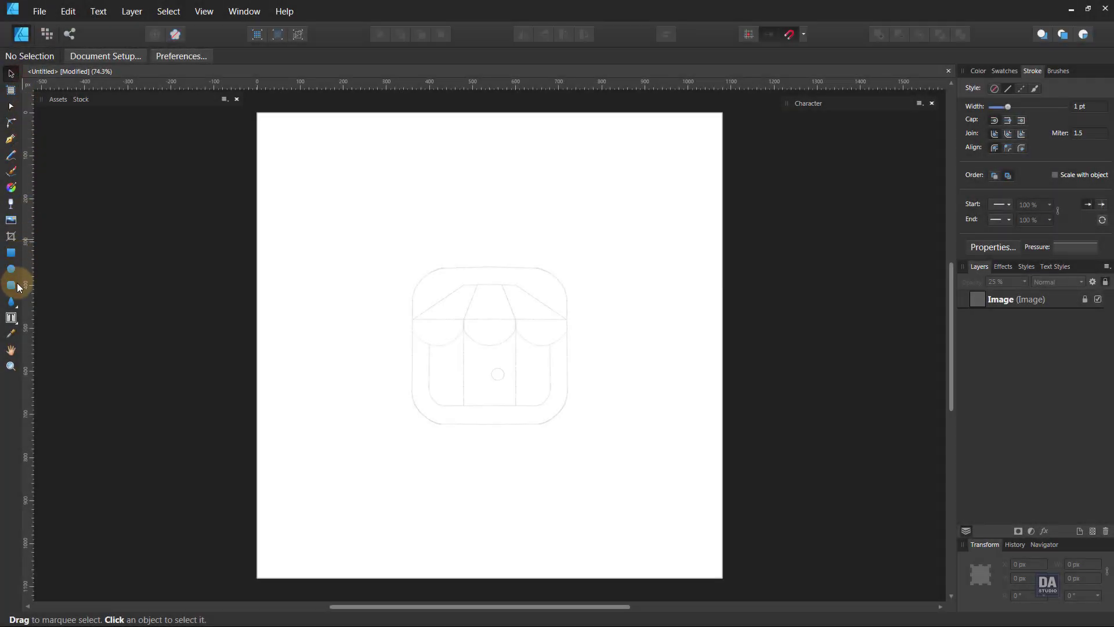
Trace the icon's outer rounded square with the Rounded Rectangle Tool.
{"action": "left_click", "coordinate": [16, 284]}
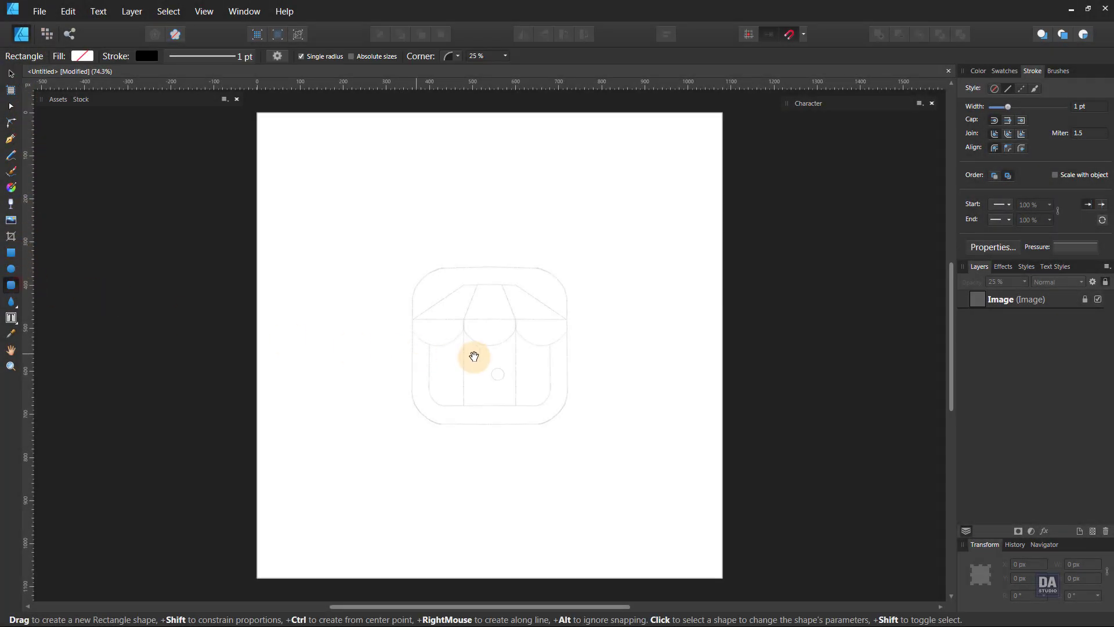
{"action": "left_click_drag", "start_coordinate": [508, 345], "coordinate": [659, 366]}
{"action": "left_click_drag", "start_coordinate": [547, 348], "coordinate": [557, 356]}
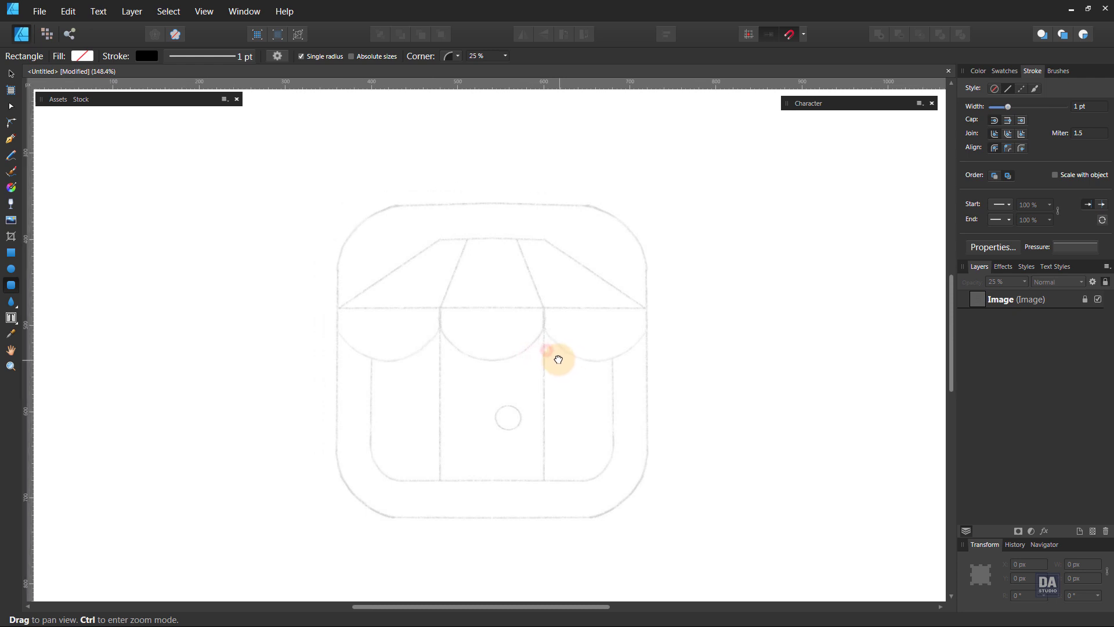
{"action": "left_click_drag", "start_coordinate": [489, 359], "coordinate": [646, 514]}
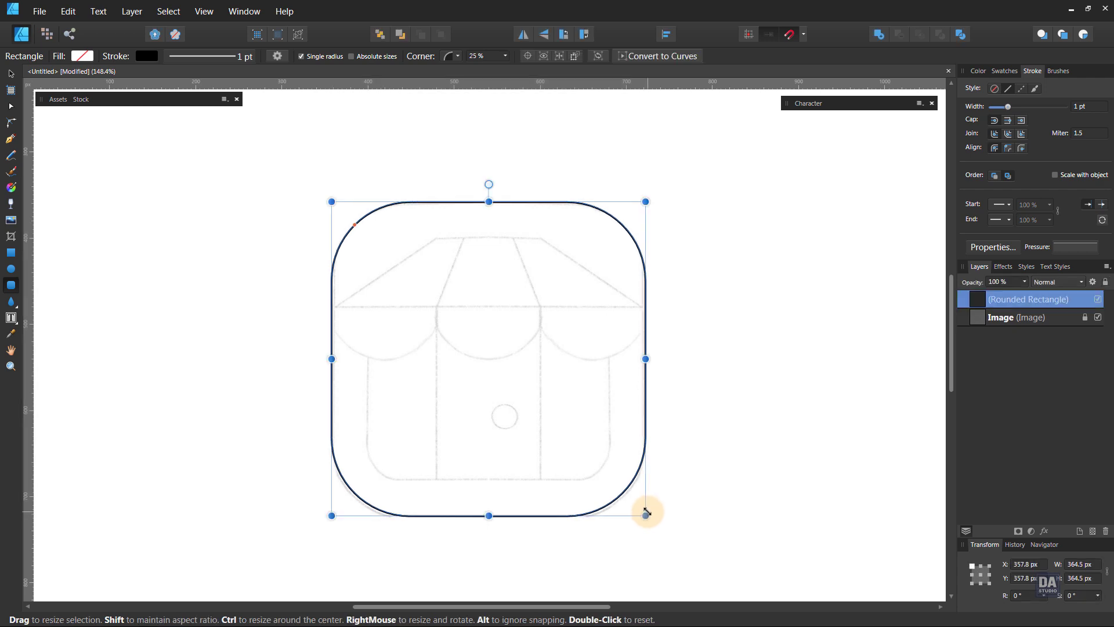
Duplicate it, shrink the copy around its centre and lower its corner to 15%.
{"action": "right_click", "coordinate": [997, 300]}
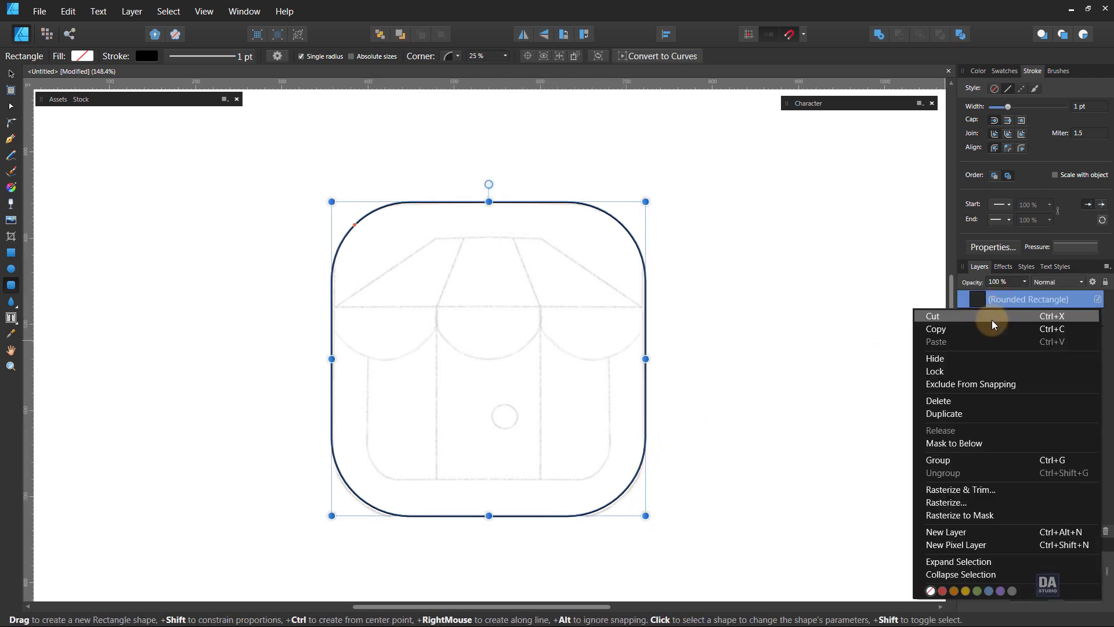
{"action": "left_click", "coordinate": [928, 413]}
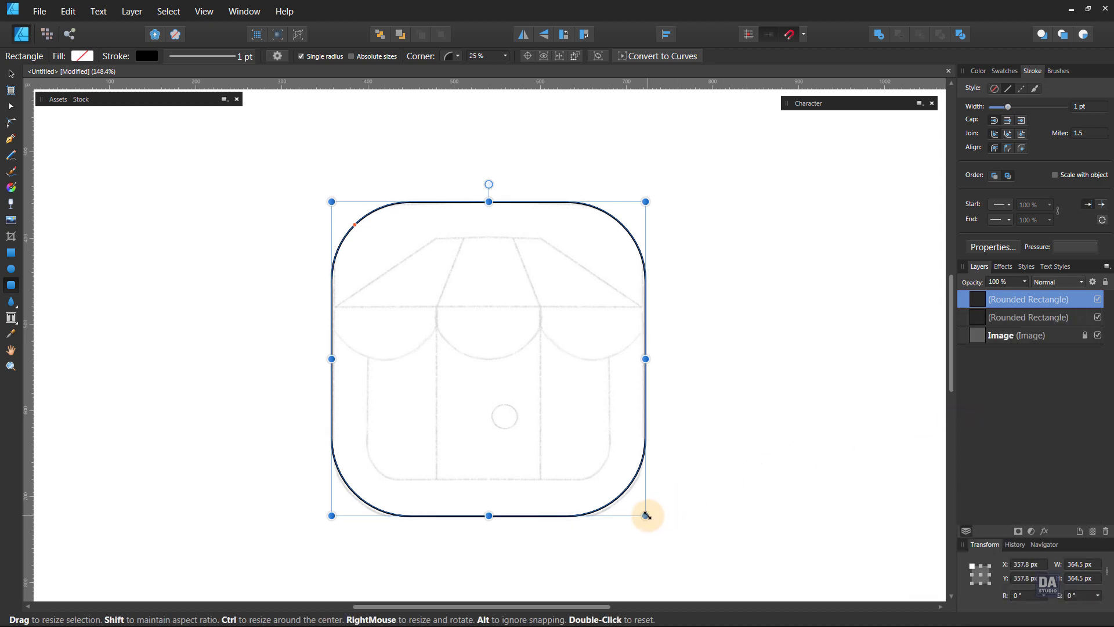
{"action": "left_click_drag", "start_coordinate": [646, 514], "coordinate": [607, 479]}
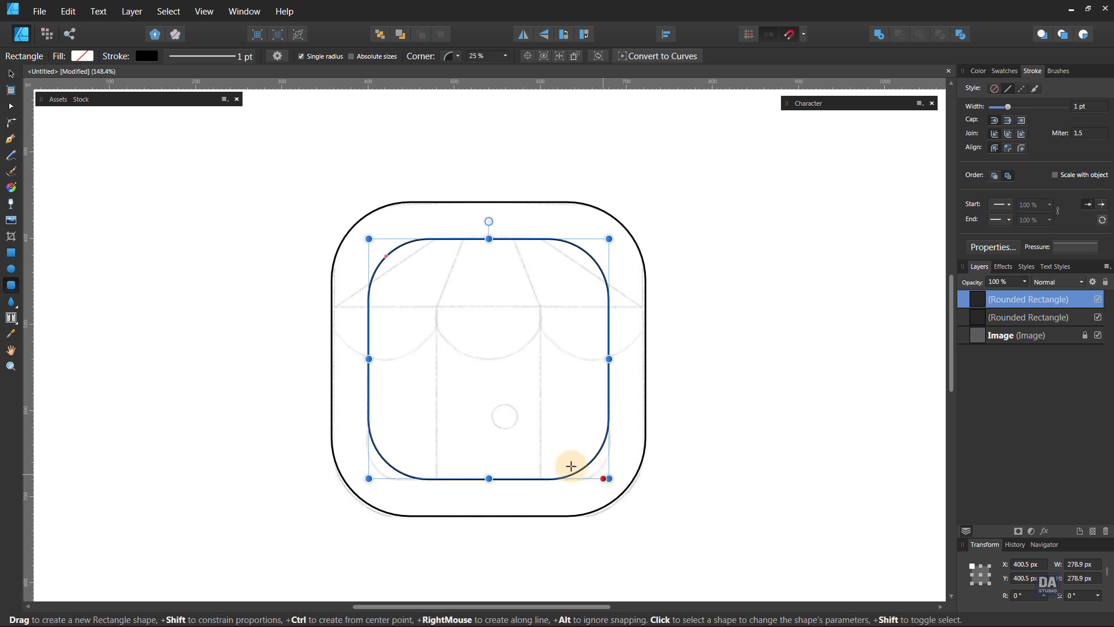
{"action": "left_click_drag", "start_coordinate": [388, 255], "coordinate": [377, 248]}
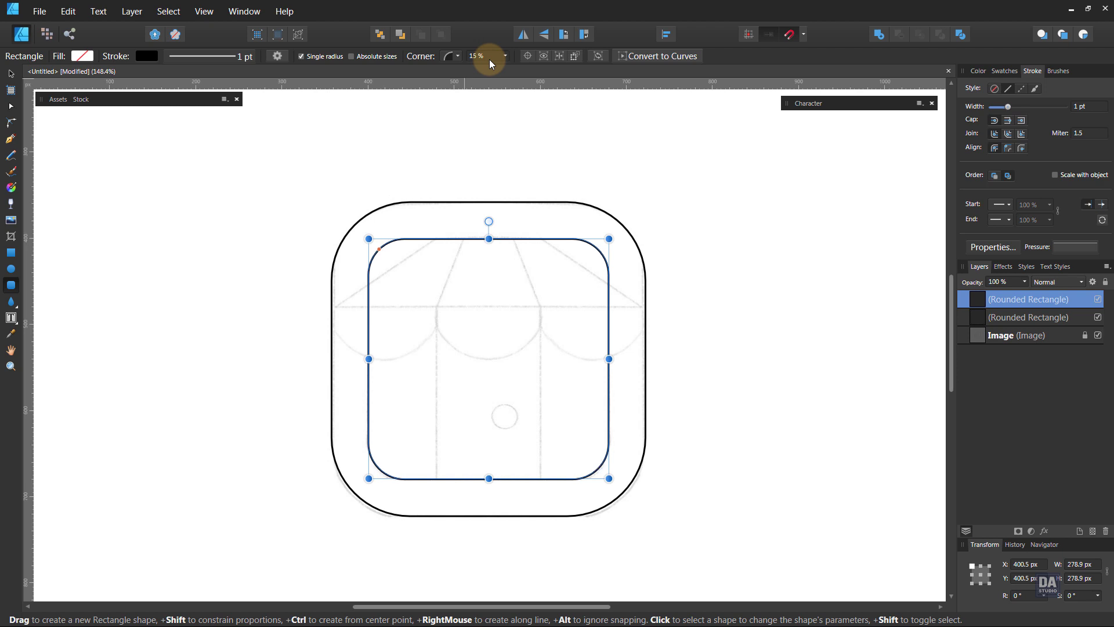
{"action": "left_click", "coordinate": [684, 355]}
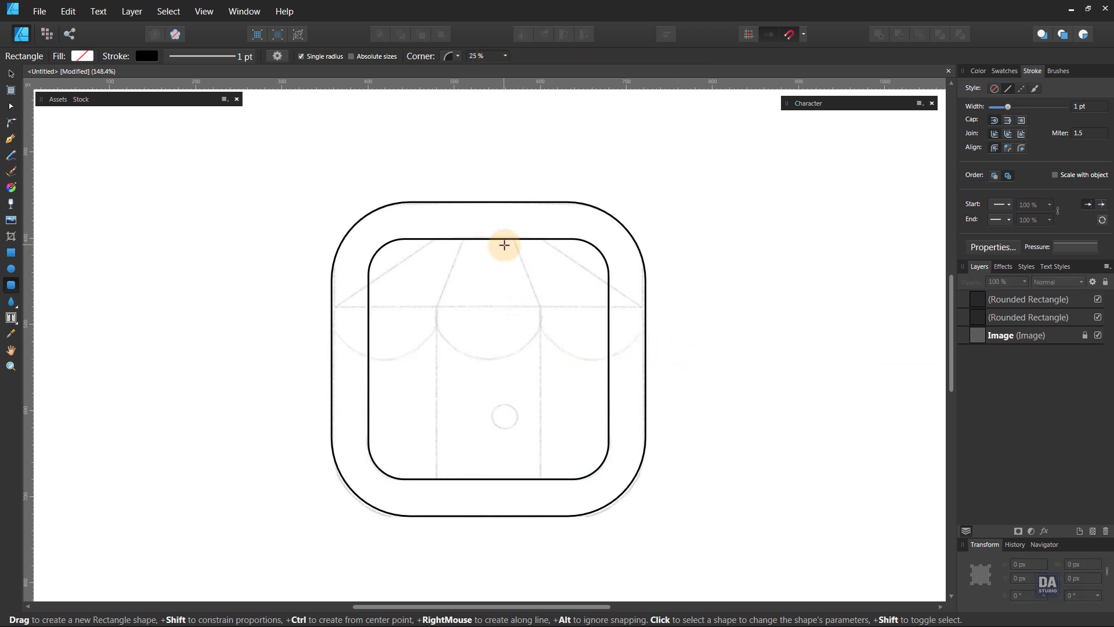
Drag the inner rounded rectangle's top edge down to the awning line.
{"action": "left_click", "coordinate": [485, 238]}
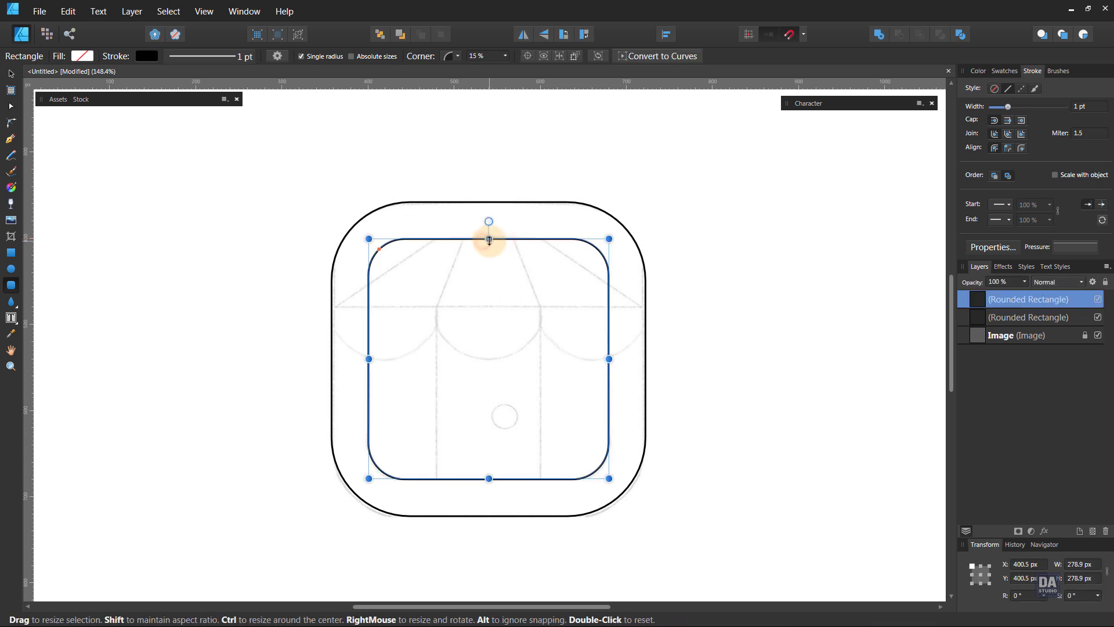
{"action": "left_click_drag", "start_coordinate": [489, 239], "coordinate": [489, 307]}
{"action": "left_click", "coordinate": [522, 330]}
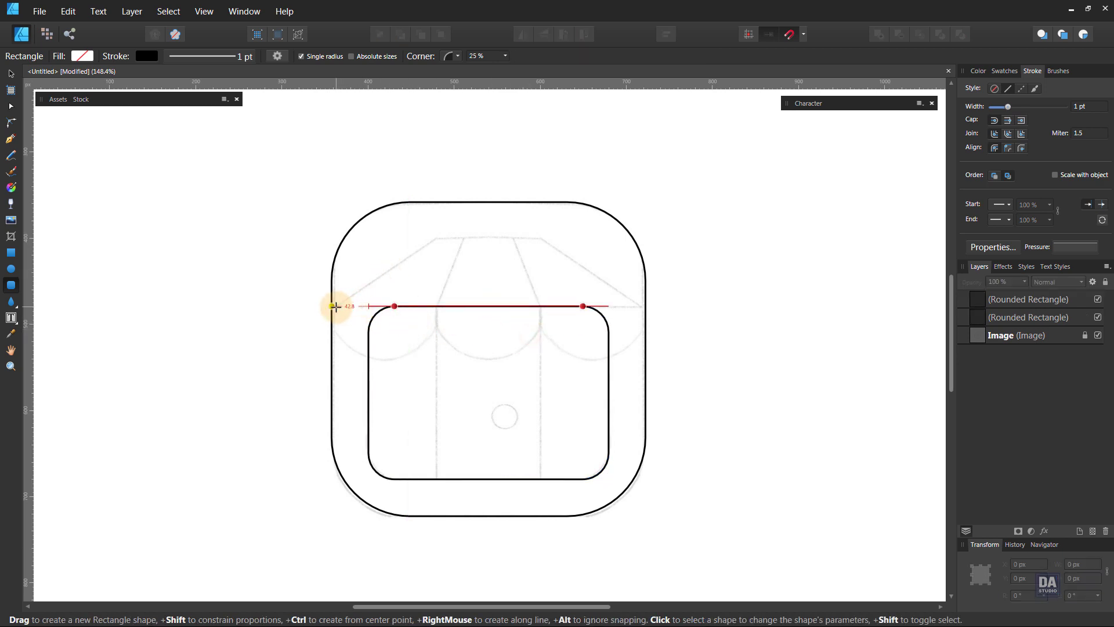
Draw a rectangle for the door and a wide band across the awning area.
{"action": "left_click", "coordinate": [10, 252]}
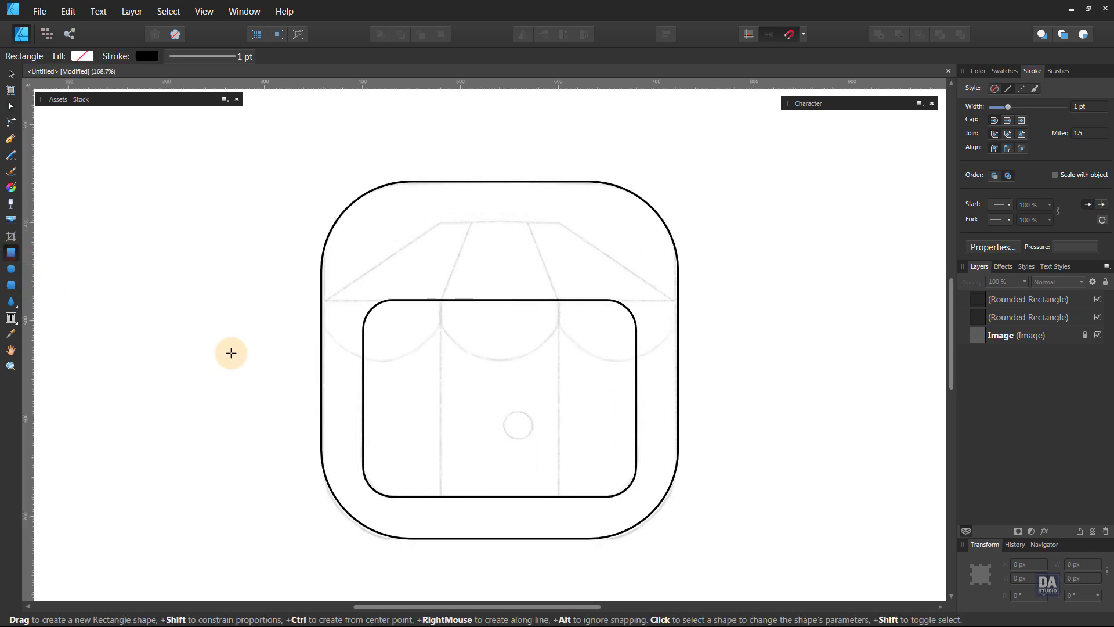
{"action": "left_click_drag", "start_coordinate": [500, 397], "coordinate": [558, 498]}
{"action": "left_click", "coordinate": [583, 434]}
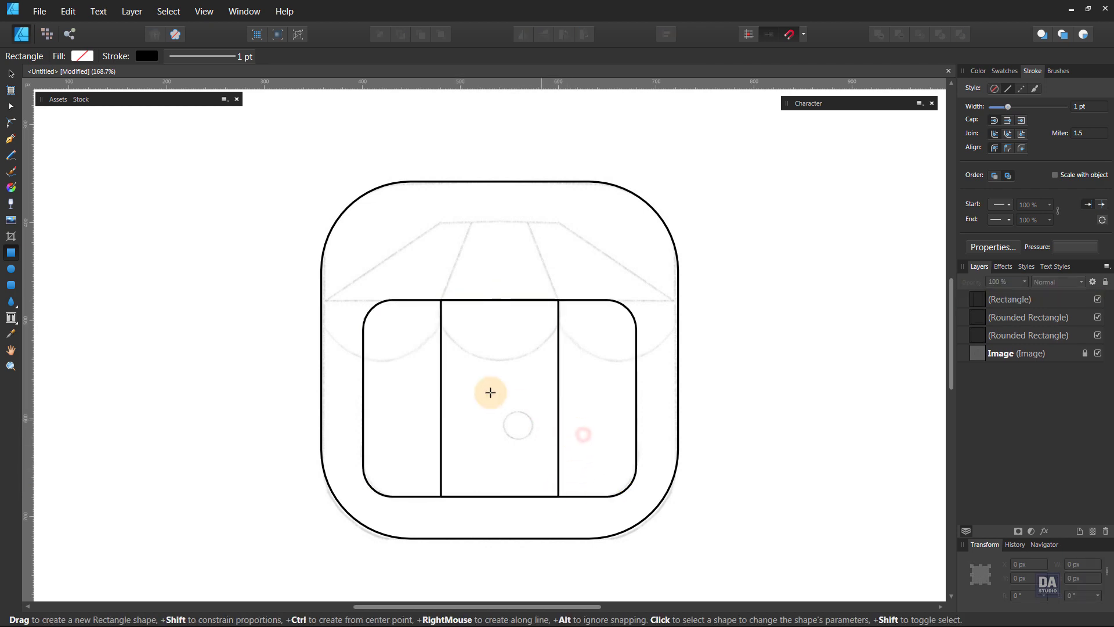
{"action": "mouse_move", "coordinate": [322, 299]}
{"action": "left_mouse_down"}
{"action": "mouse_move", "coordinate": [677, 235]}
{"action": "mouse_move", "coordinate": [678, 222]}
{"action": "left_mouse_up"}
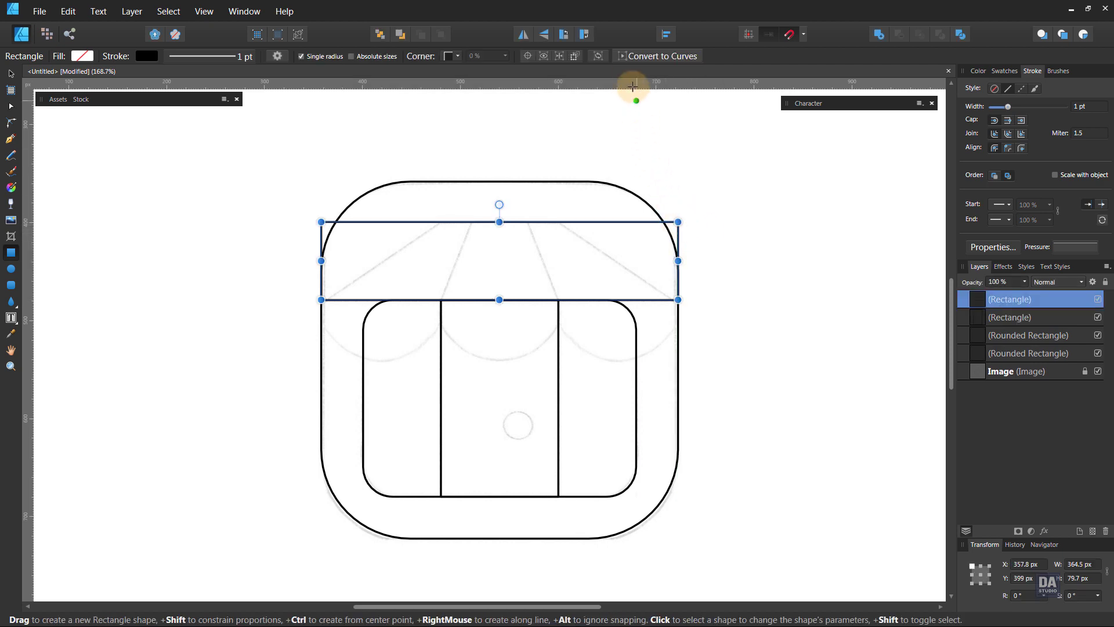
Convert the awning band to curves and slide its top corners inward into a trapezoid.
{"action": "left_click", "coordinate": [644, 57]}
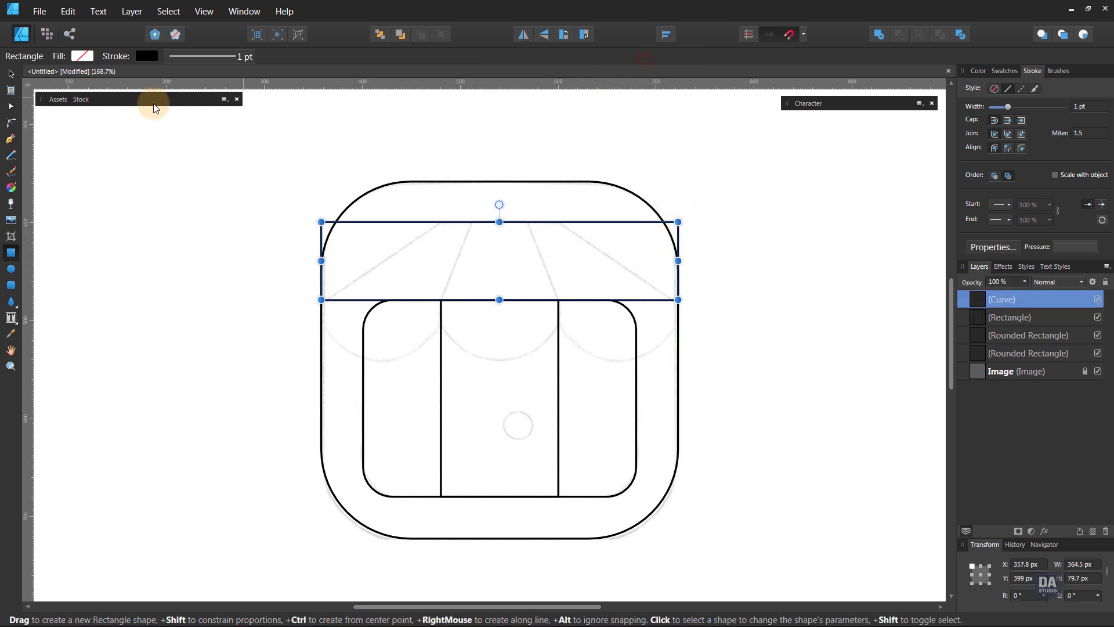
{"action": "left_click", "coordinate": [11, 108]}
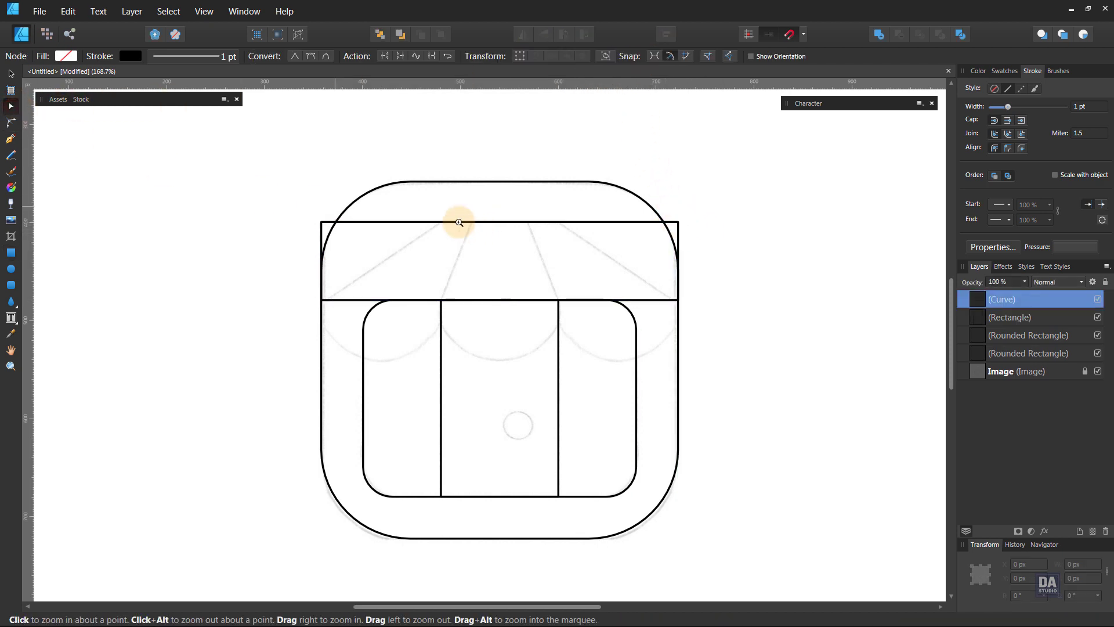
{"action": "scroll", "coordinate": [464, 219], "scroll_direction": "up", "scroll_amount": 2}
{"action": "left_click_drag", "start_coordinate": [265, 222], "coordinate": [430, 238]}
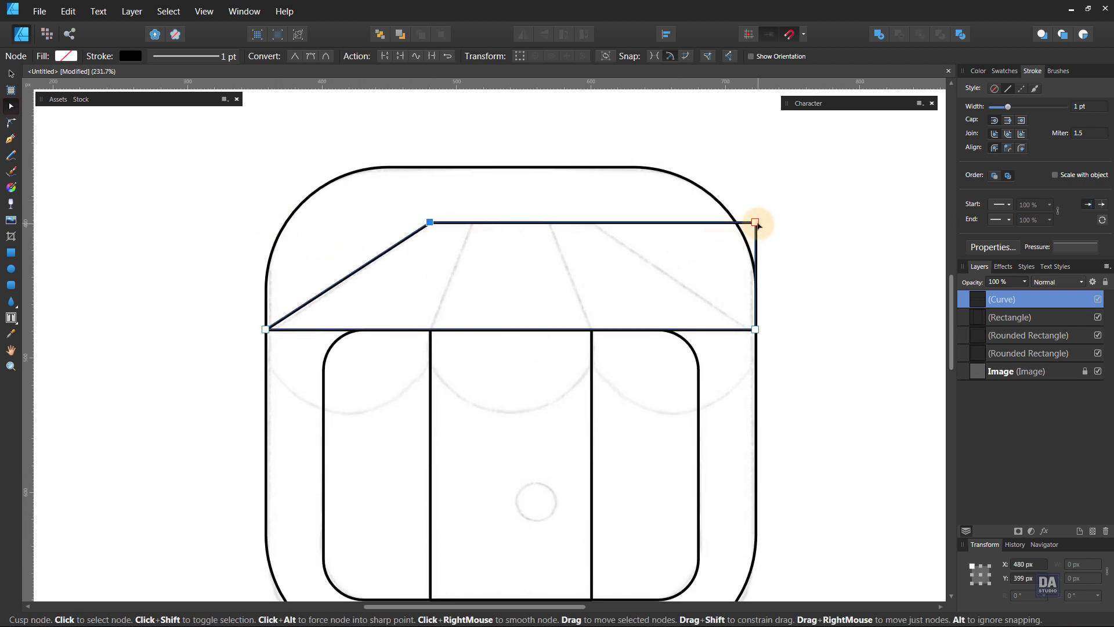
{"action": "left_click_drag", "start_coordinate": [747, 227], "coordinate": [592, 236]}
{"action": "left_click", "coordinate": [593, 283]}
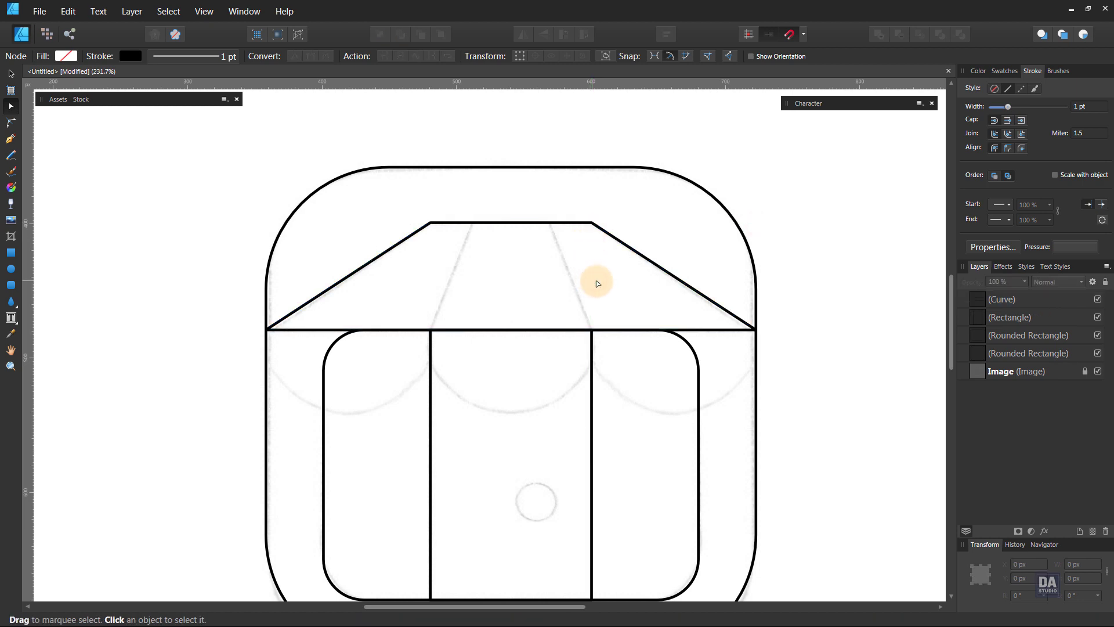
Duplicate the trapezoid and move its corners onto the door and stripe lines for the centre stripe.
{"action": "right_click", "coordinate": [1018, 300]}
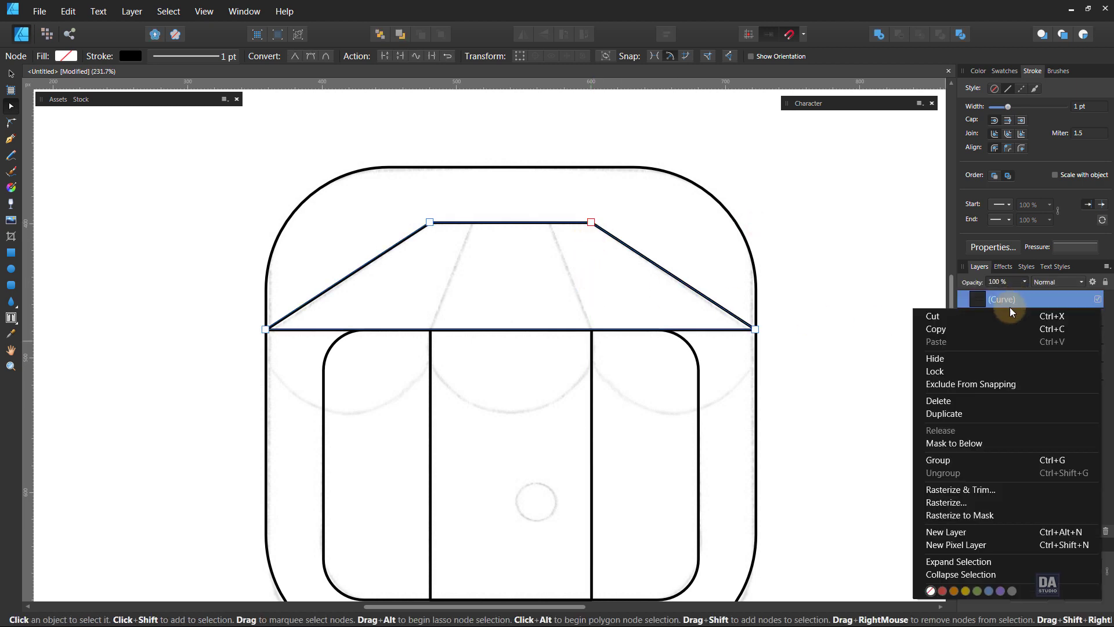
{"action": "left_click", "coordinate": [981, 410]}
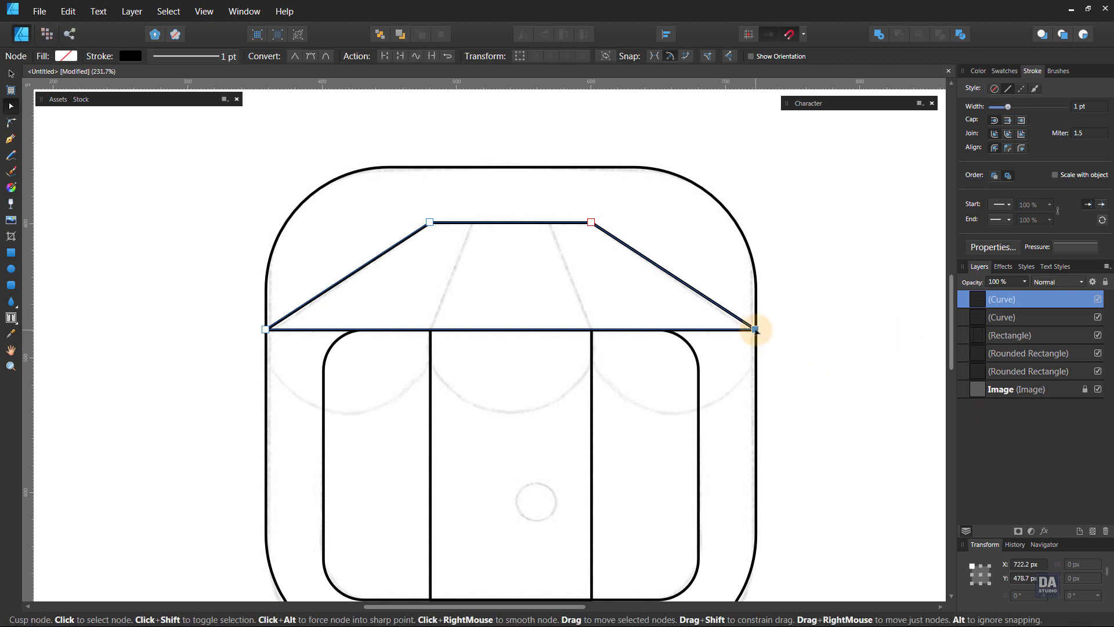
{"action": "left_click_drag", "start_coordinate": [755, 329], "coordinate": [591, 329]}
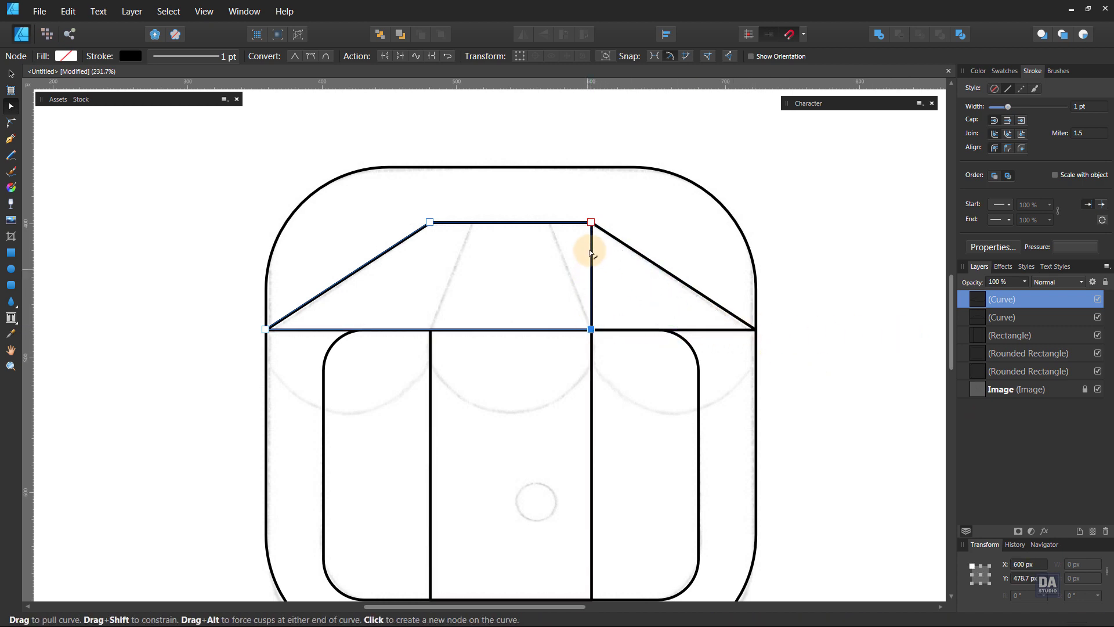
{"action": "left_click_drag", "start_coordinate": [591, 222], "coordinate": [550, 222]}
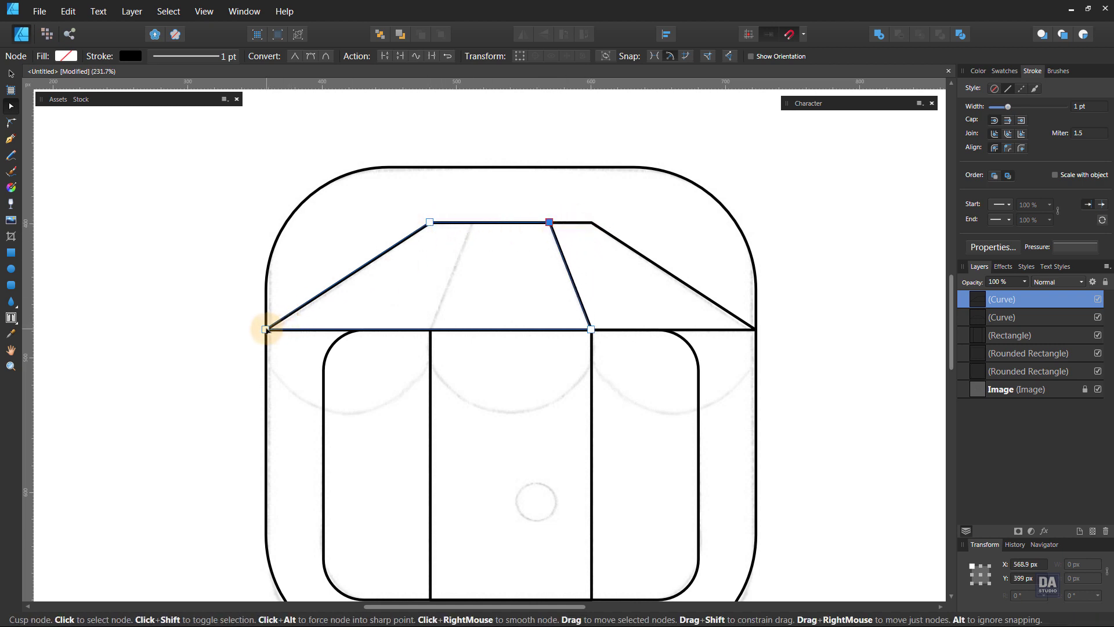
{"action": "left_click_drag", "start_coordinate": [265, 329], "coordinate": [429, 329]}
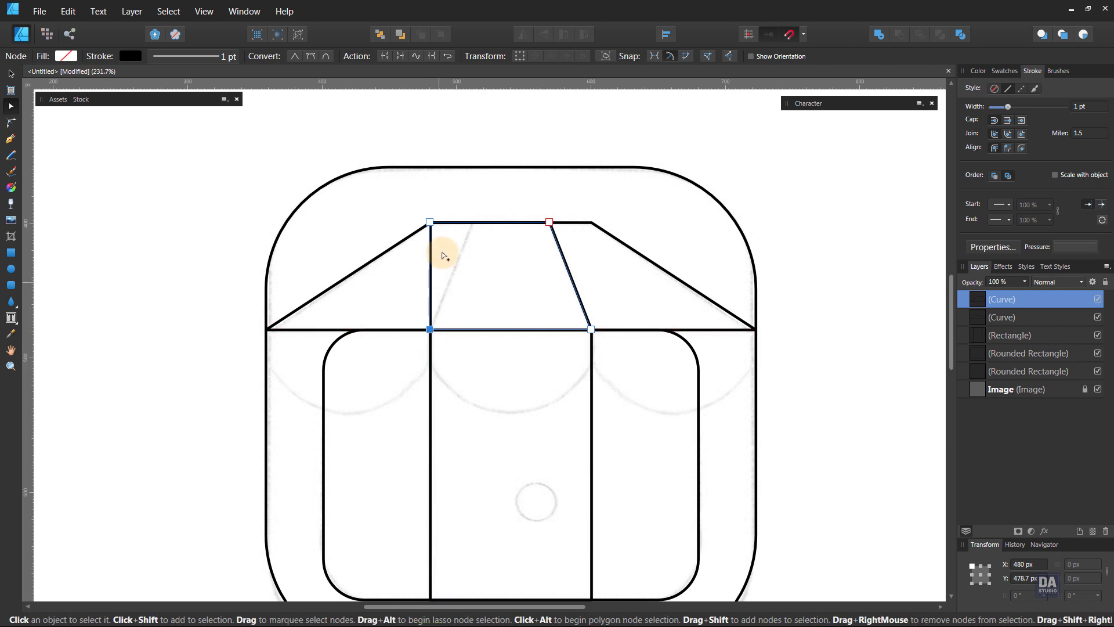
{"action": "left_click_drag", "start_coordinate": [431, 224], "coordinate": [472, 235]}
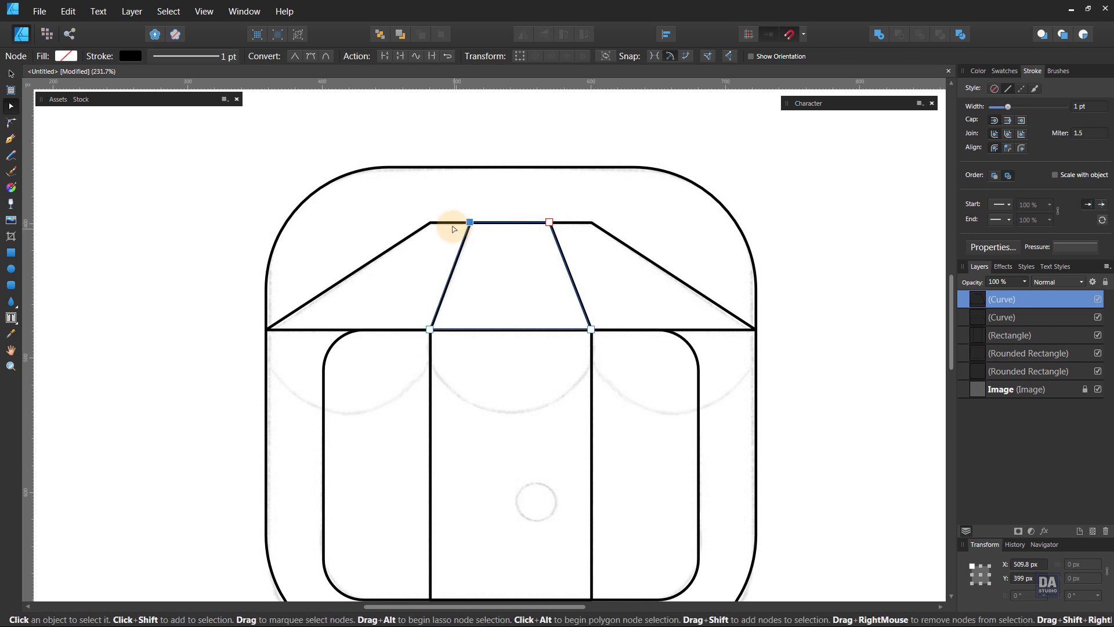
{"action": "left_click", "coordinate": [454, 226]}
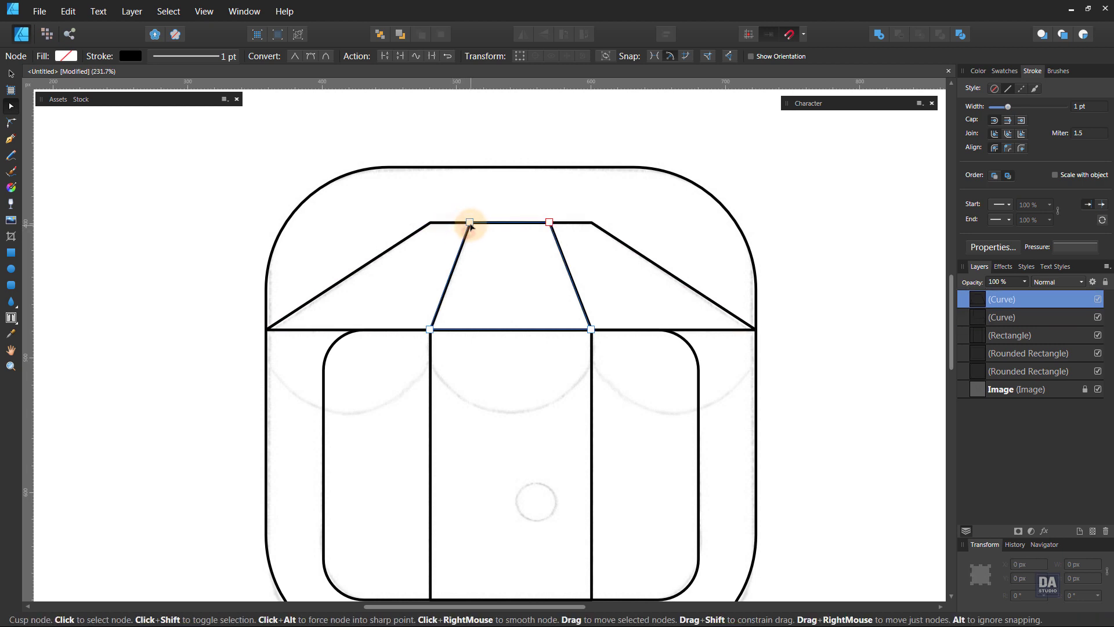
{"action": "left_click_drag", "start_coordinate": [470, 225], "coordinate": [468, 225]}
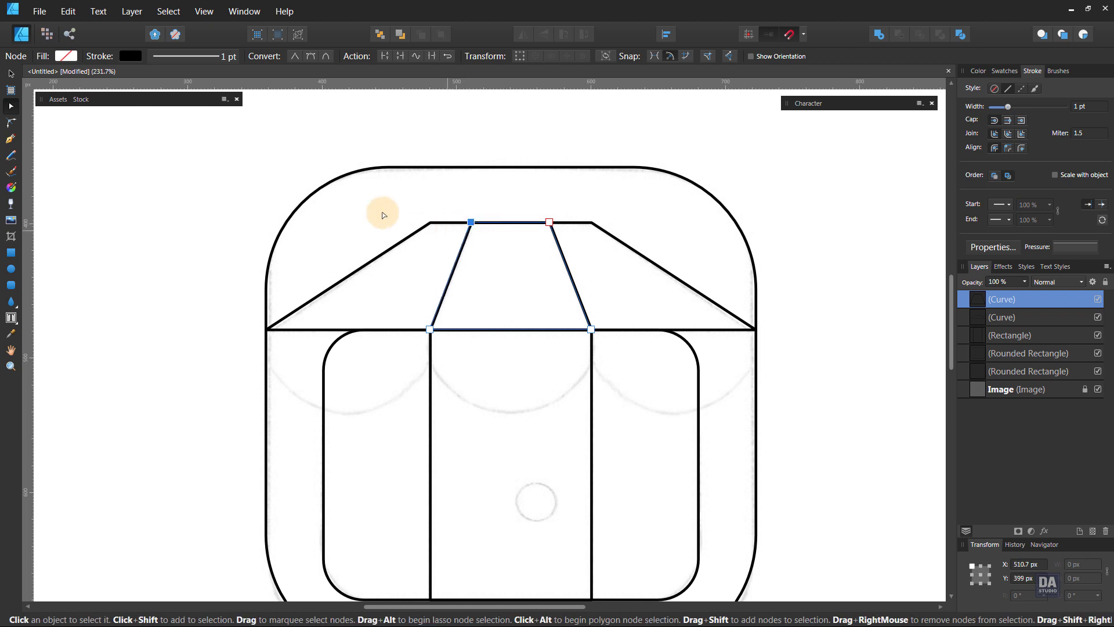
{"action": "left_click", "coordinate": [10, 74]}
Draw a strip under the left awning panel and convert it to curves.
{"action": "left_click", "coordinate": [183, 259]}
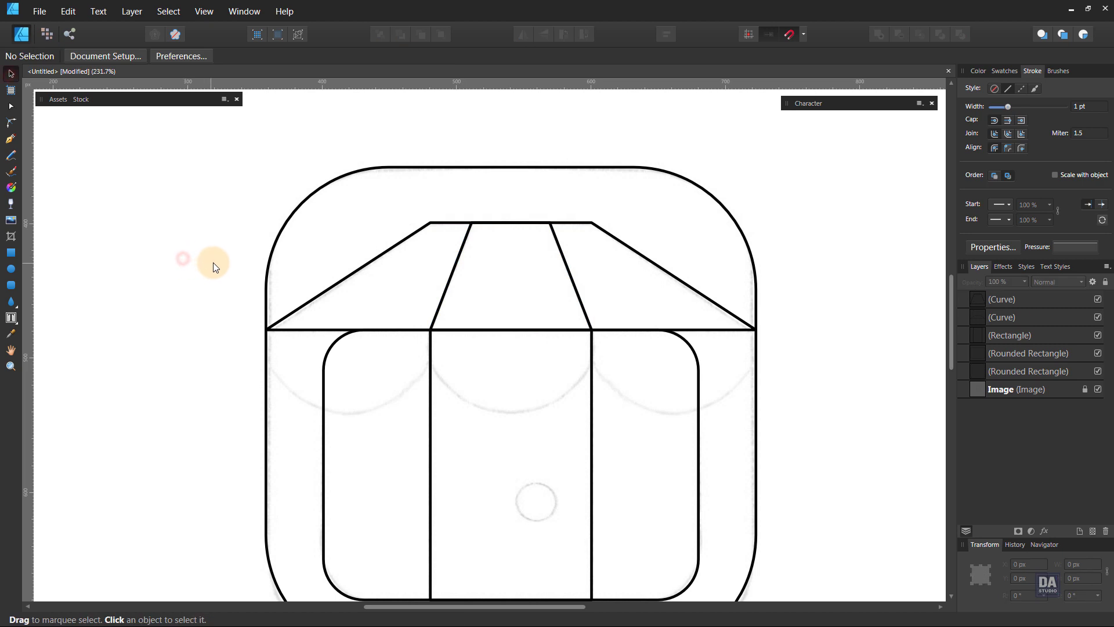
{"action": "key", "text": "z"}
{"action": "mouse_move", "coordinate": [548, 319]}
{"action": "left_mouse_down"}
{"action": "mouse_move", "coordinate": [356, 259]}
{"action": "mouse_move", "coordinate": [455, 288]}
{"action": "left_mouse_up"}
{"action": "key", "text": "space"}
{"action": "mouse_move", "coordinate": [537, 408]}
{"action": "left_mouse_down"}
{"action": "mouse_move", "coordinate": [508, 369]}
{"action": "mouse_move", "coordinate": [443, 356]}
{"action": "left_mouse_up"}
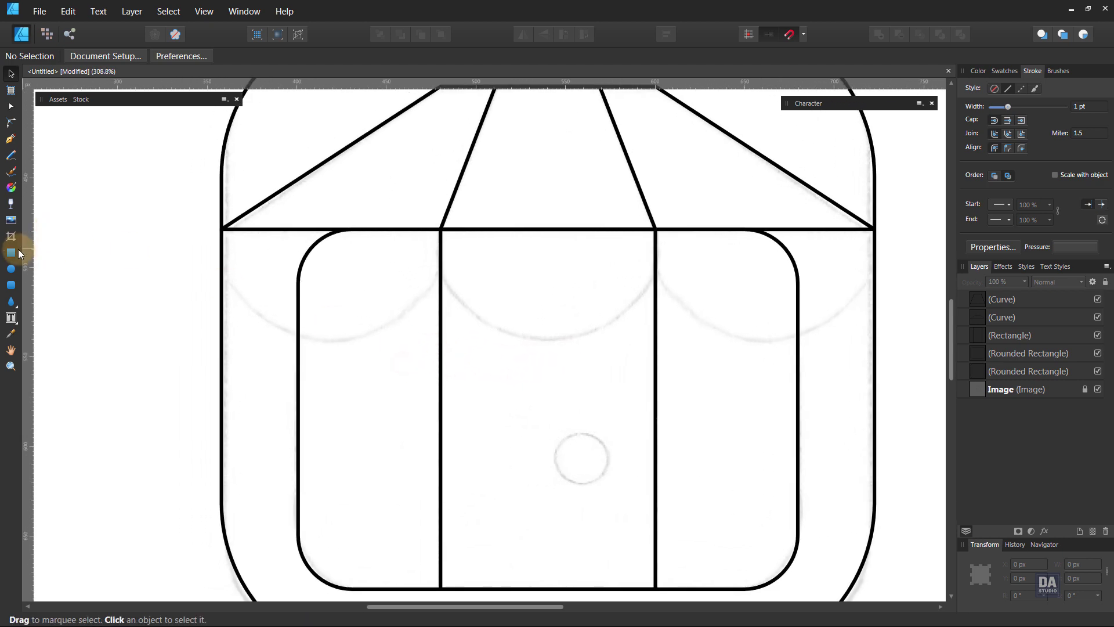
{"action": "left_click", "coordinate": [11, 252]}
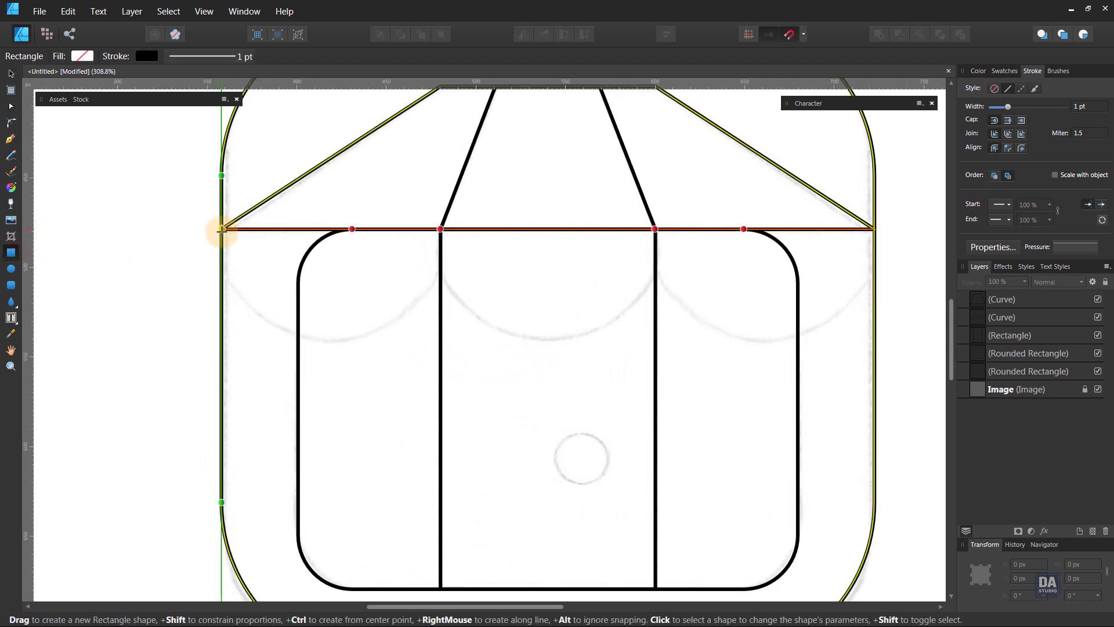
{"action": "mouse_move", "coordinate": [222, 230]}
{"action": "left_mouse_down"}
{"action": "mouse_move", "coordinate": [436, 285]}
{"action": "mouse_move", "coordinate": [441, 274]}
{"action": "left_mouse_up"}
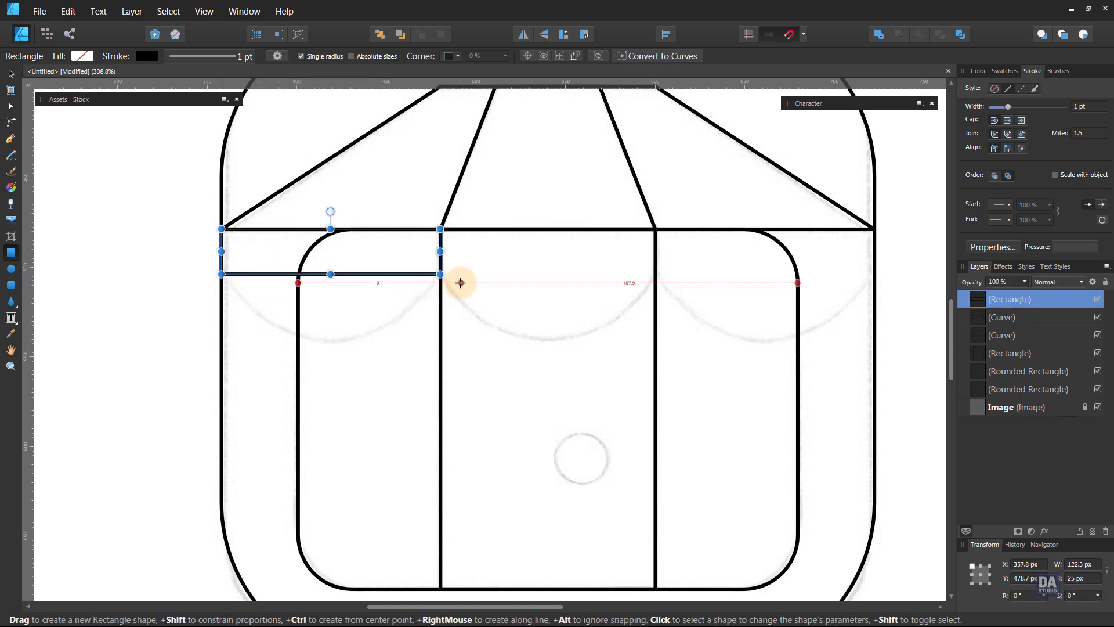
{"action": "left_click", "coordinate": [648, 58]}
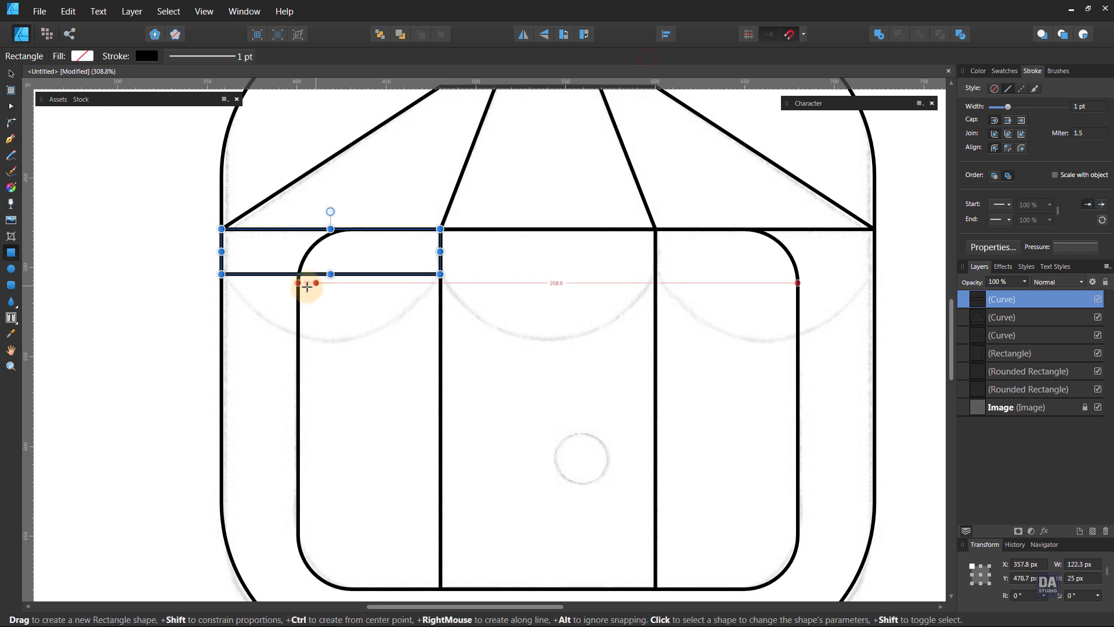
Bend the strip's bottom edge into a rounded arc and refine its curvature handles.
{"action": "left_click", "coordinate": [10, 107]}
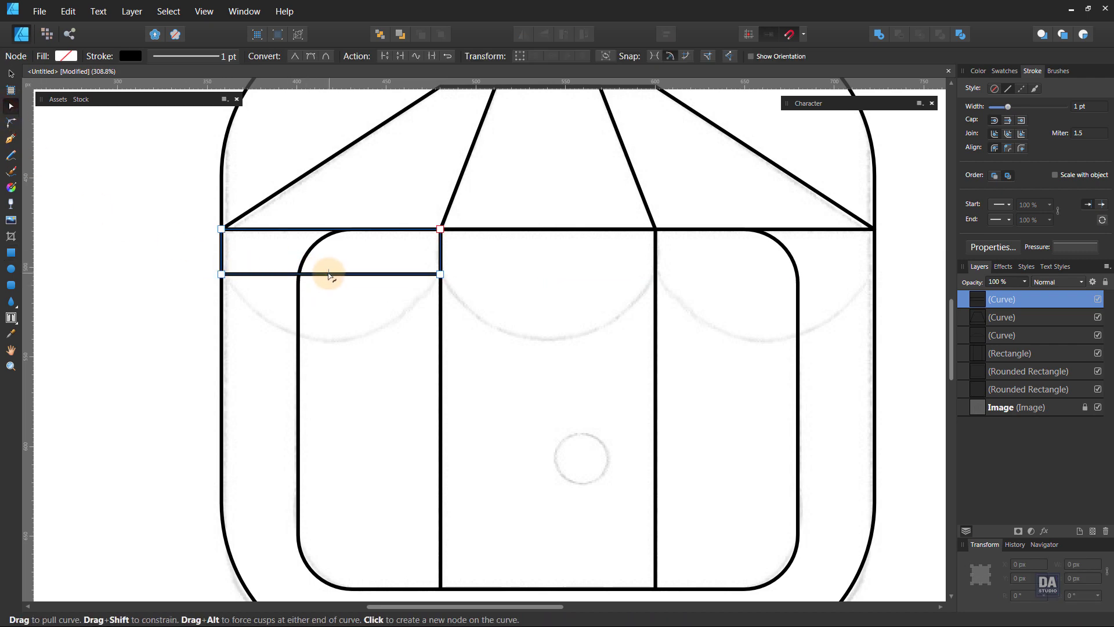
{"action": "left_click_drag", "start_coordinate": [328, 276], "coordinate": [284, 323]}
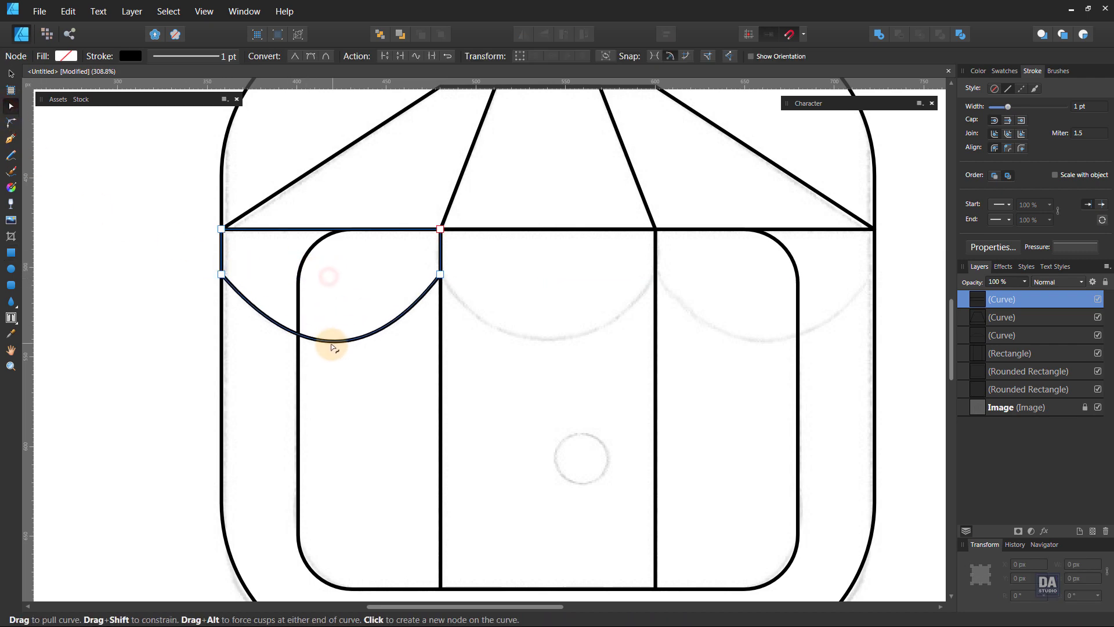
{"action": "left_click", "coordinate": [221, 274]}
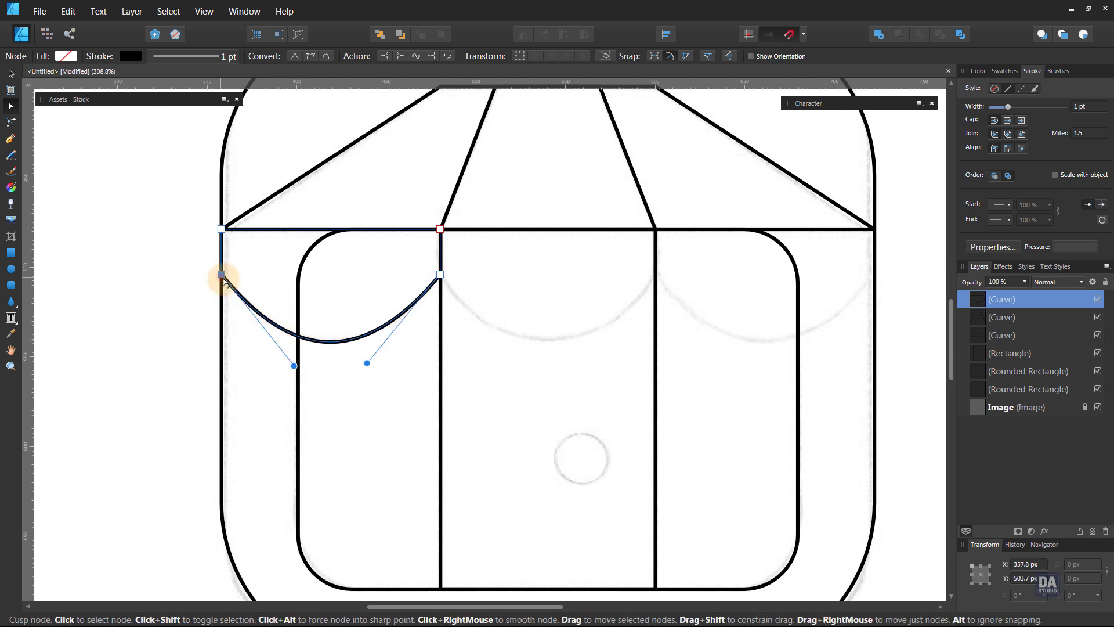
{"action": "left_click_drag", "start_coordinate": [366, 363], "coordinate": [372, 360]}
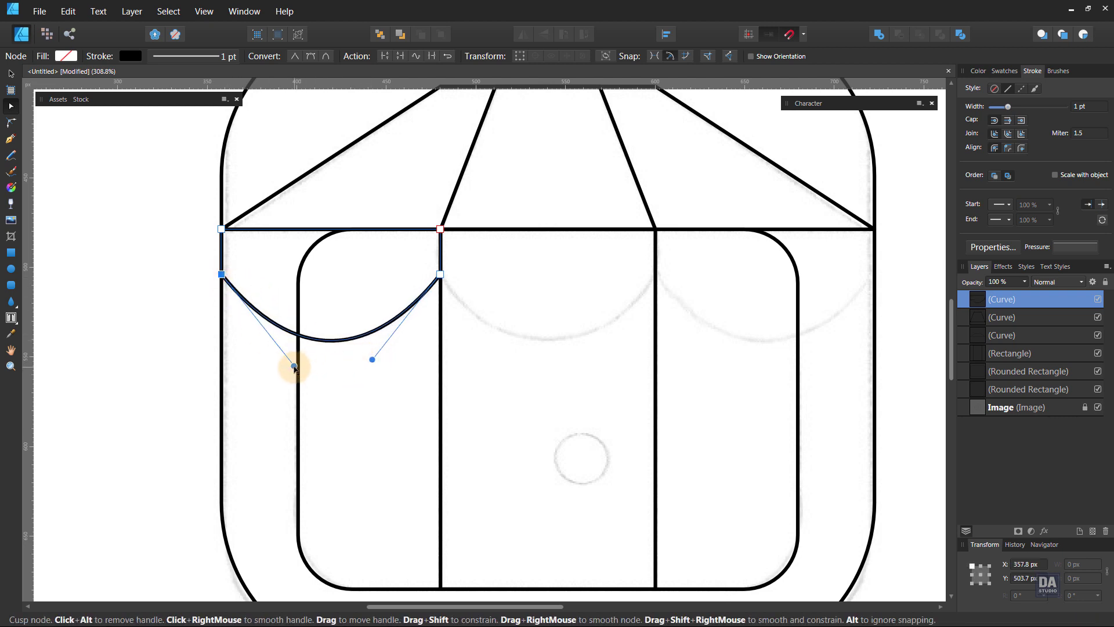
{"action": "left_click_drag", "start_coordinate": [294, 365], "coordinate": [289, 368]}
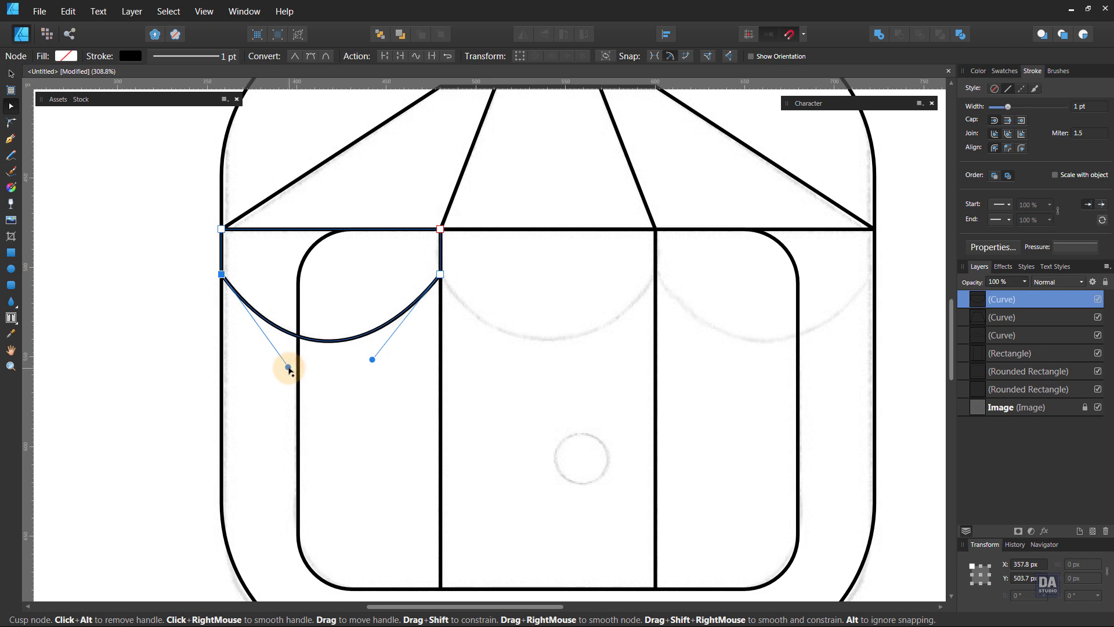
Duplicate the scallop, flip it horizontally and place it under the right awning section.
{"action": "key", "text": "v"}
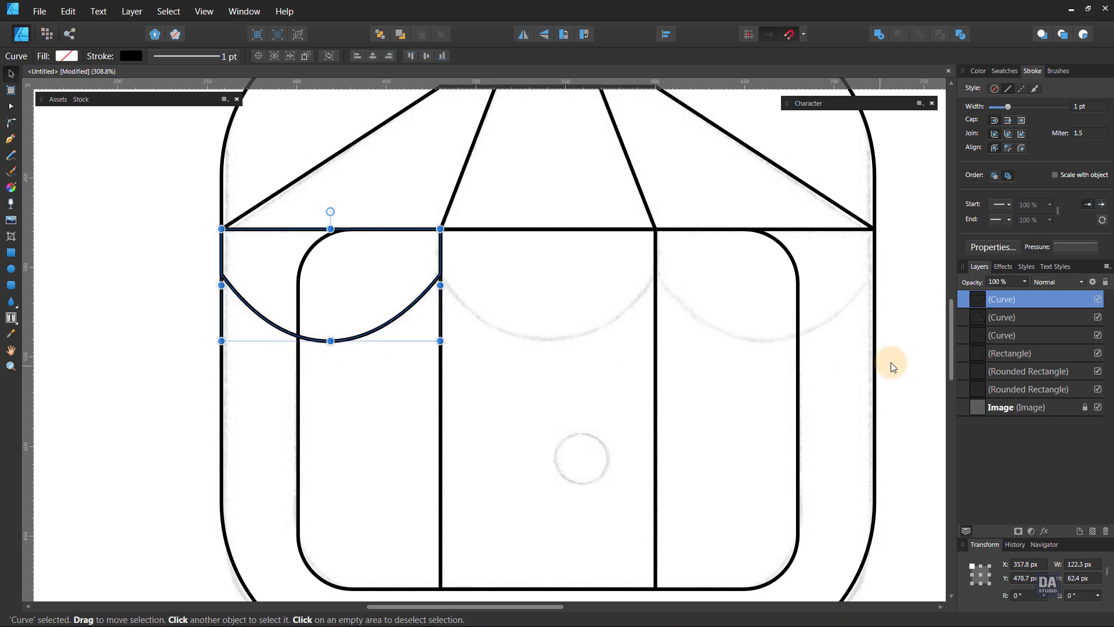
{"action": "right_click", "coordinate": [1012, 305]}
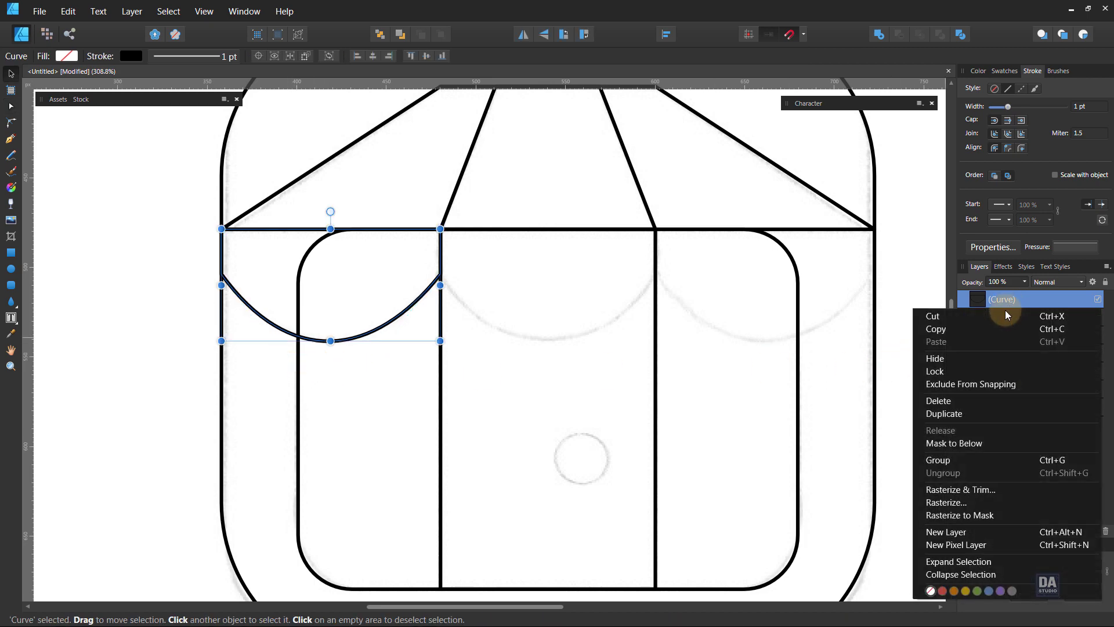
{"action": "left_click", "coordinate": [960, 413]}
{"action": "left_click_drag", "start_coordinate": [399, 311], "coordinate": [678, 328]}
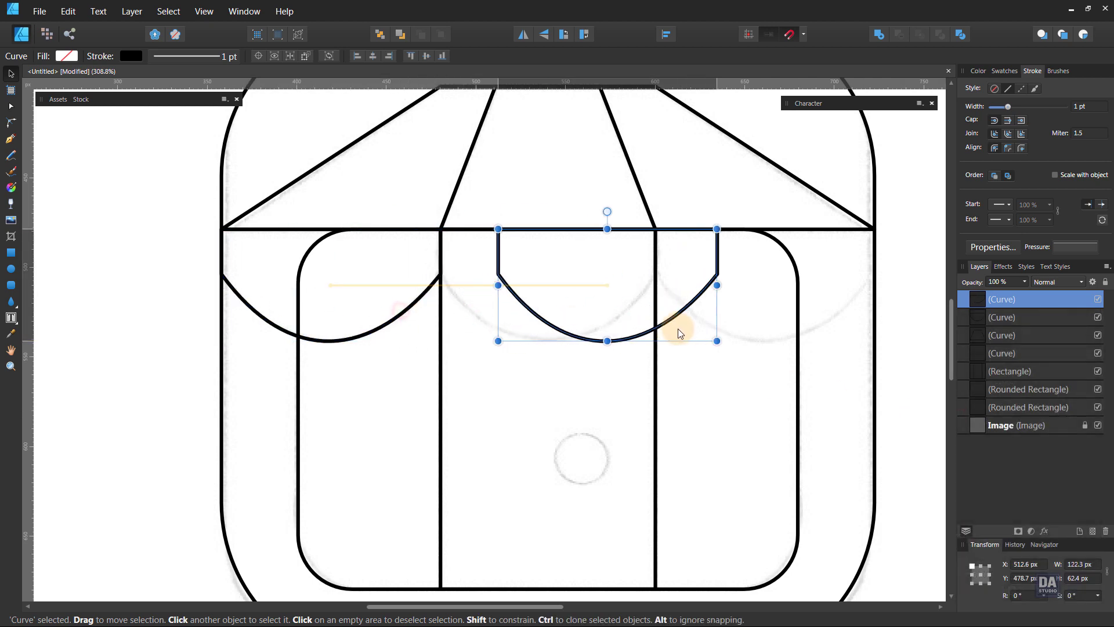
{"action": "left_click", "coordinate": [530, 38]}
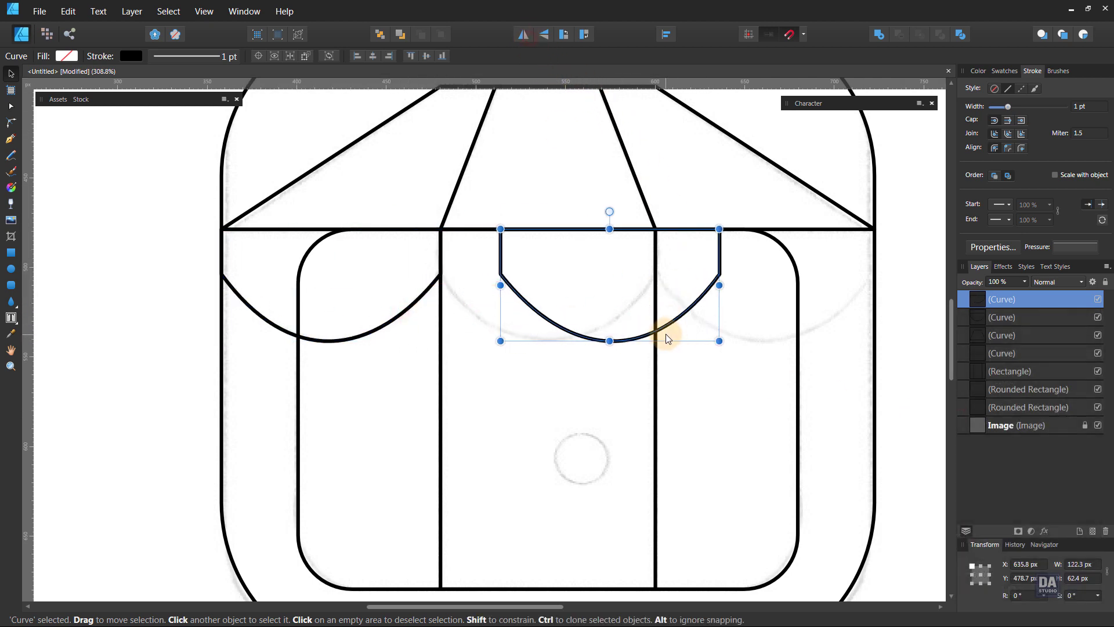
{"action": "left_click_drag", "start_coordinate": [666, 333], "coordinate": [817, 340]}
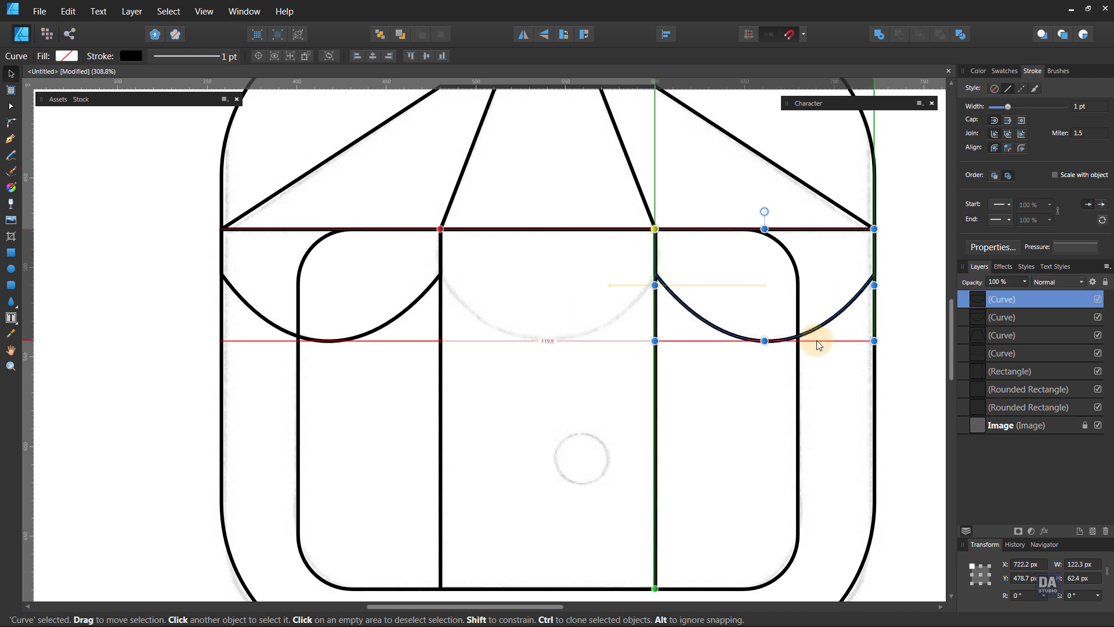
Clone a scallop into the middle section and snap its right end onto the panel line.
{"action": "left_click", "coordinate": [409, 306]}
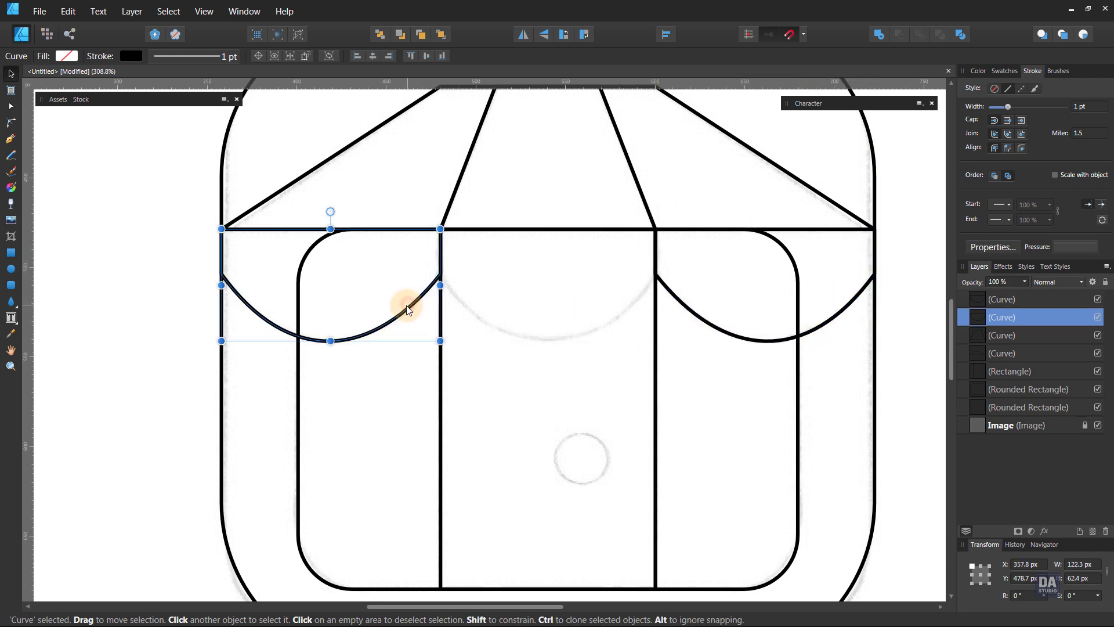
{"action": "left_click_drag", "start_coordinate": [409, 309], "coordinate": [629, 316]}
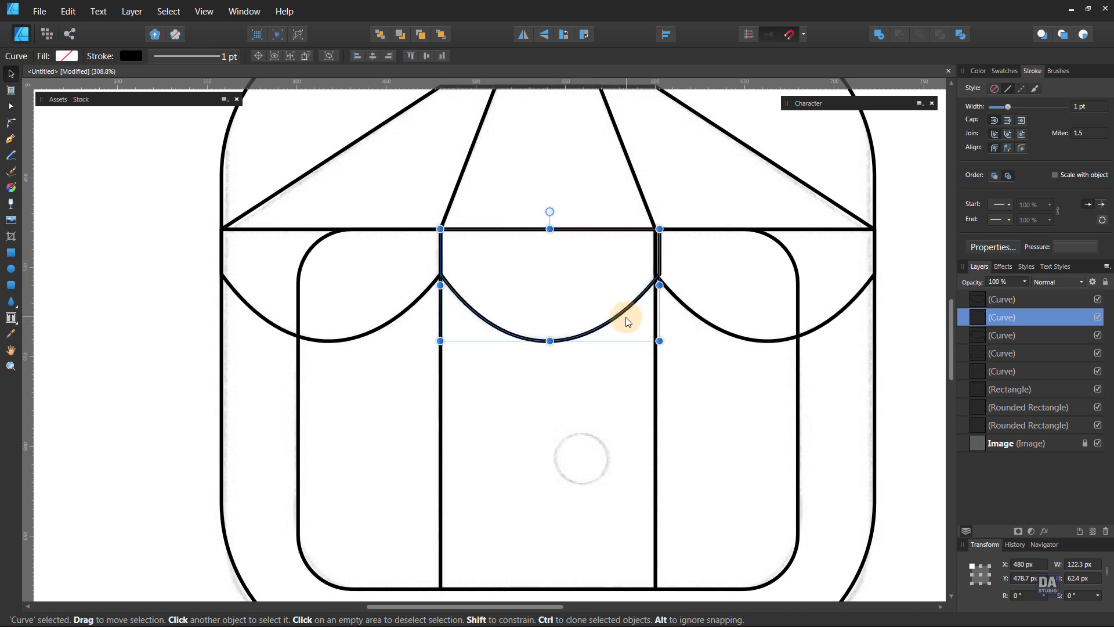
{"action": "key", "text": "a"}
{"action": "left_click", "coordinate": [659, 274]}
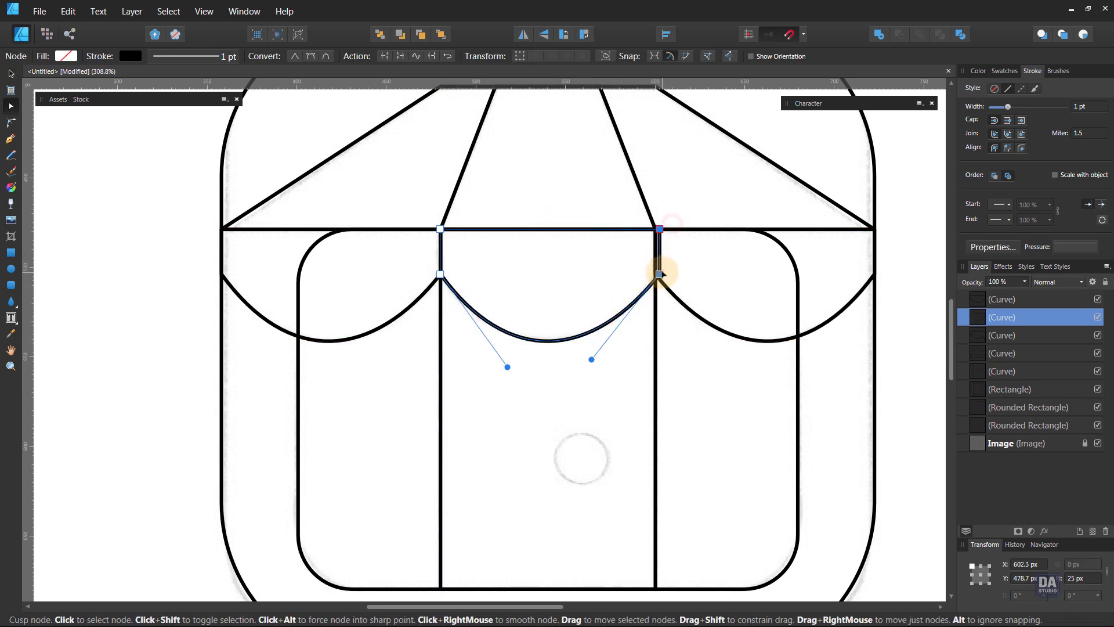
{"action": "left_click_drag", "start_coordinate": [660, 273], "coordinate": [656, 274]}
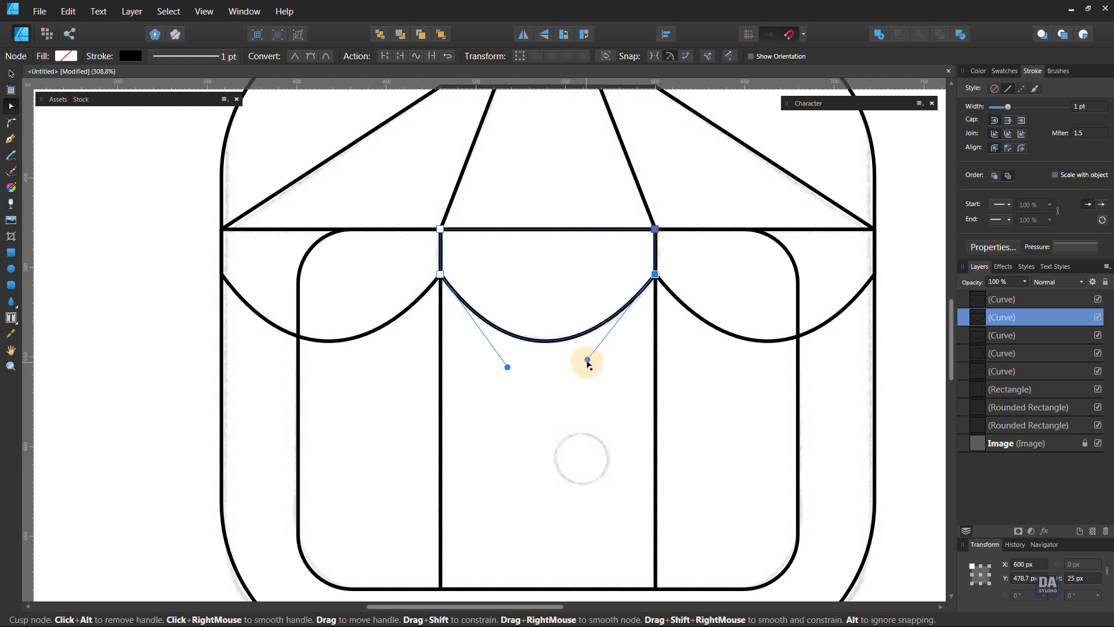
{"action": "left_click_drag", "start_coordinate": [588, 359], "coordinate": [590, 366]}
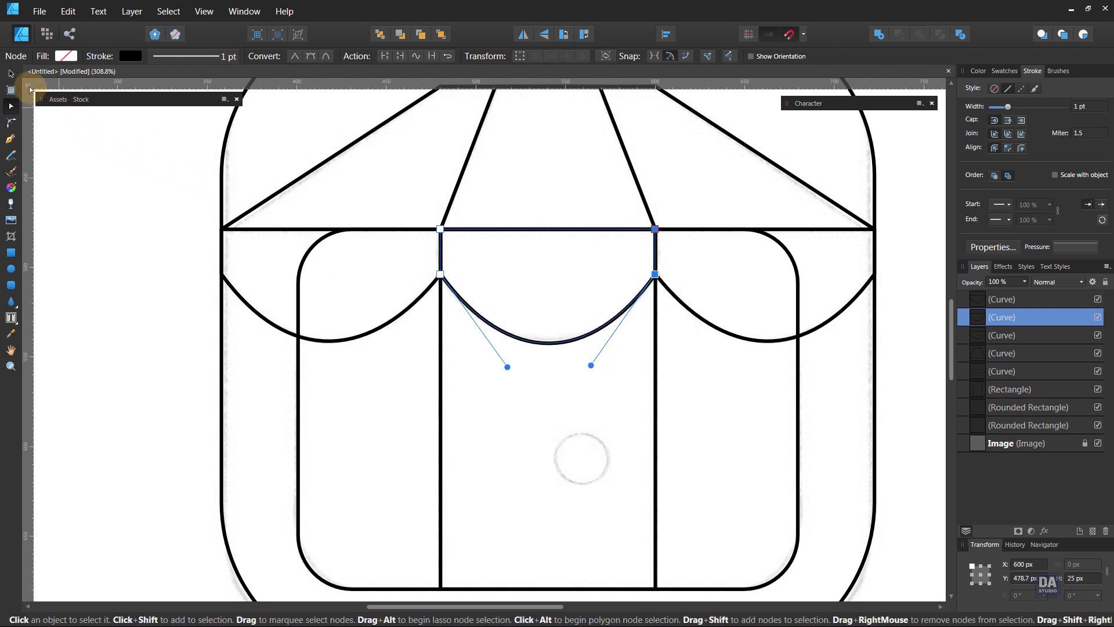
{"action": "left_click", "coordinate": [11, 74]}
{"action": "left_click", "coordinate": [157, 271]}
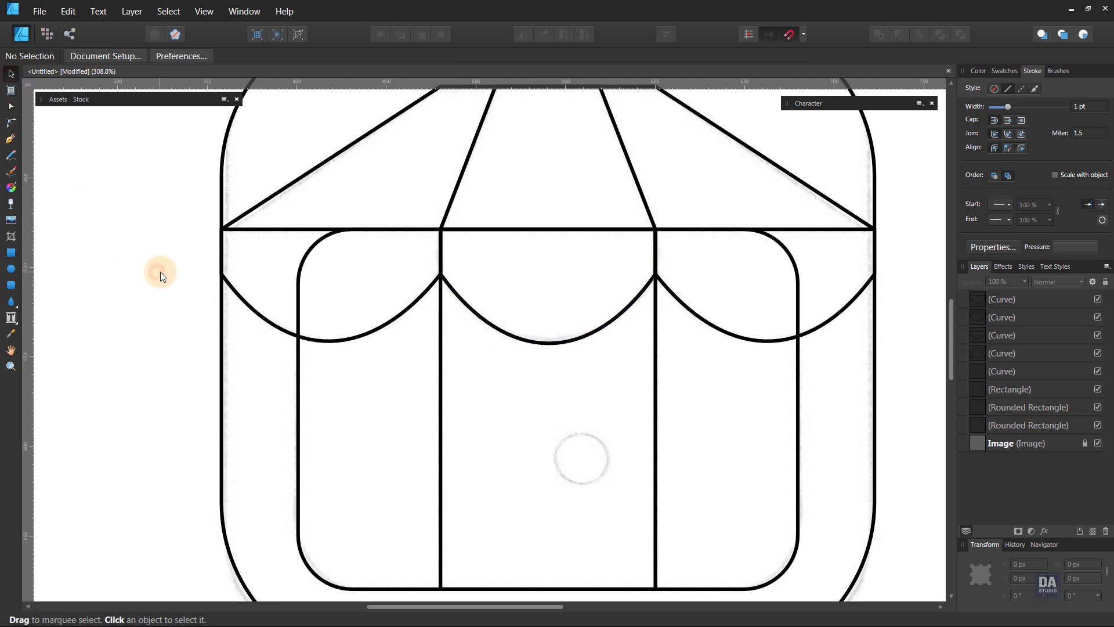
{"action": "mouse_move", "coordinate": [541, 332]}
{"action": "left_mouse_down"}
{"action": "mouse_move", "coordinate": [243, 231]}
{"action": "mouse_move", "coordinate": [523, 331]}
{"action": "left_mouse_up"}
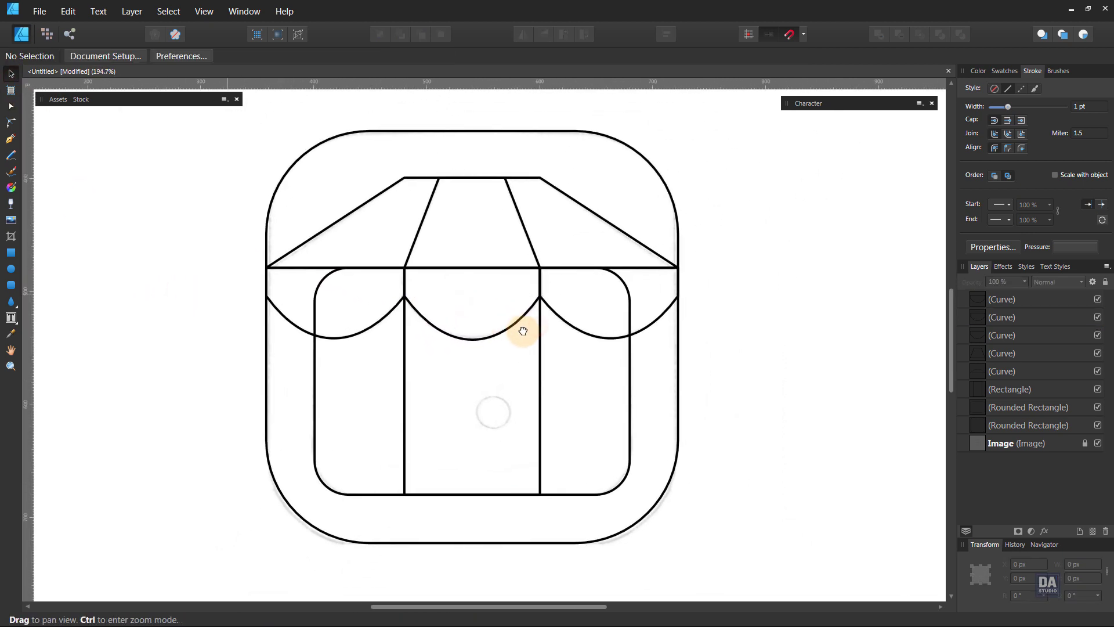
Draw a small door-knob circle on the door panel and nudge it slightly right.
{"action": "left_click", "coordinate": [20, 268]}
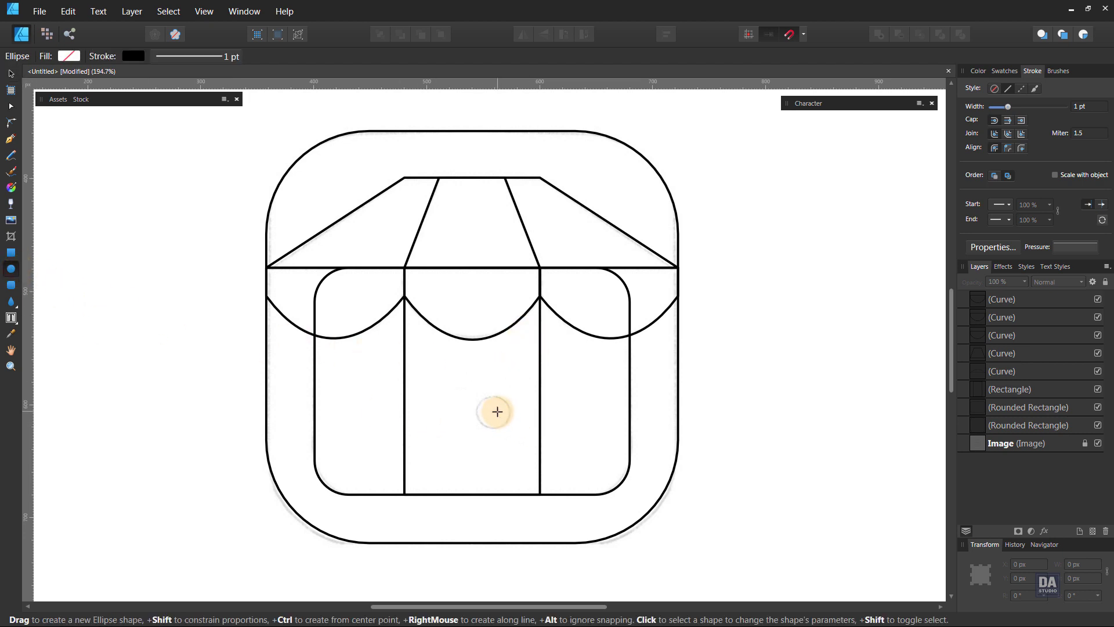
{"action": "left_click_drag", "start_coordinate": [498, 412], "coordinate": [512, 426]}
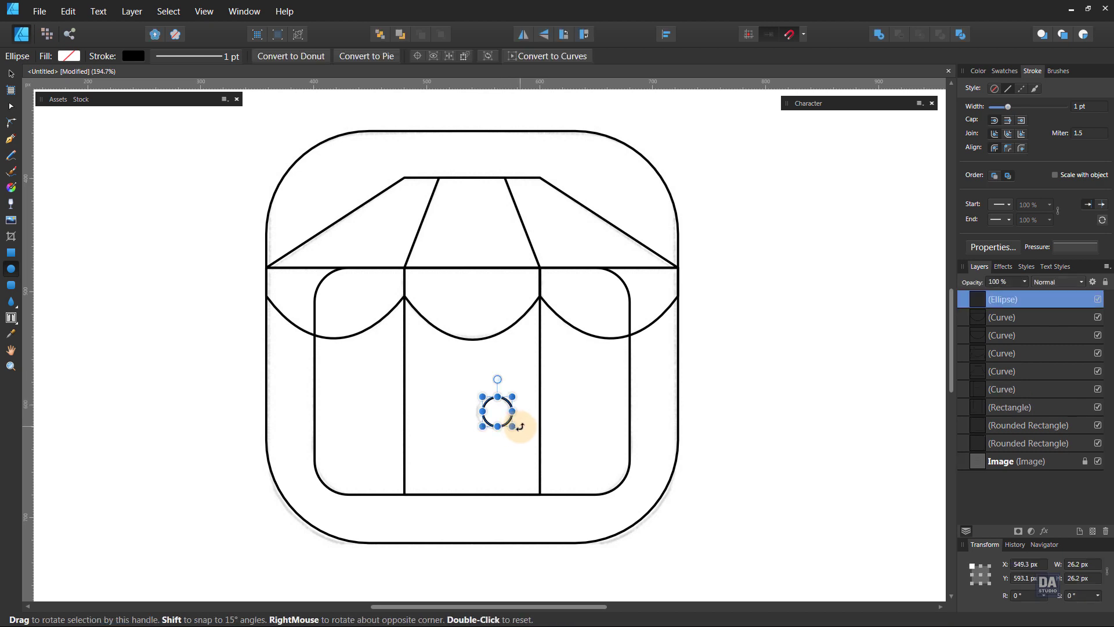
{"action": "key", "text": "v"}
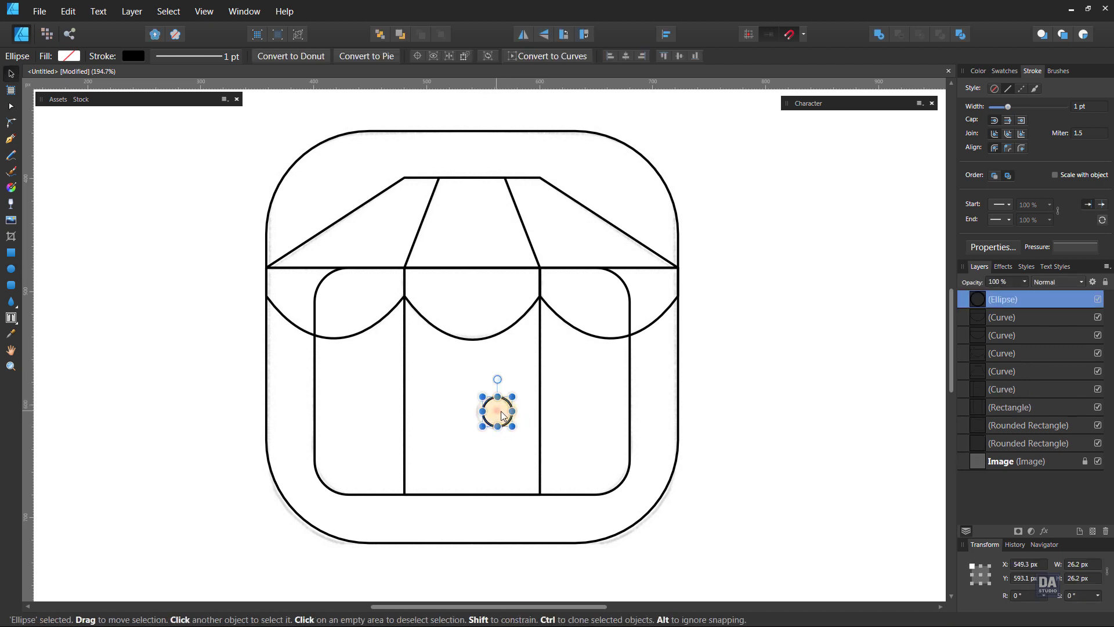
{"action": "left_click_drag", "start_coordinate": [502, 415], "coordinate": [510, 415]}
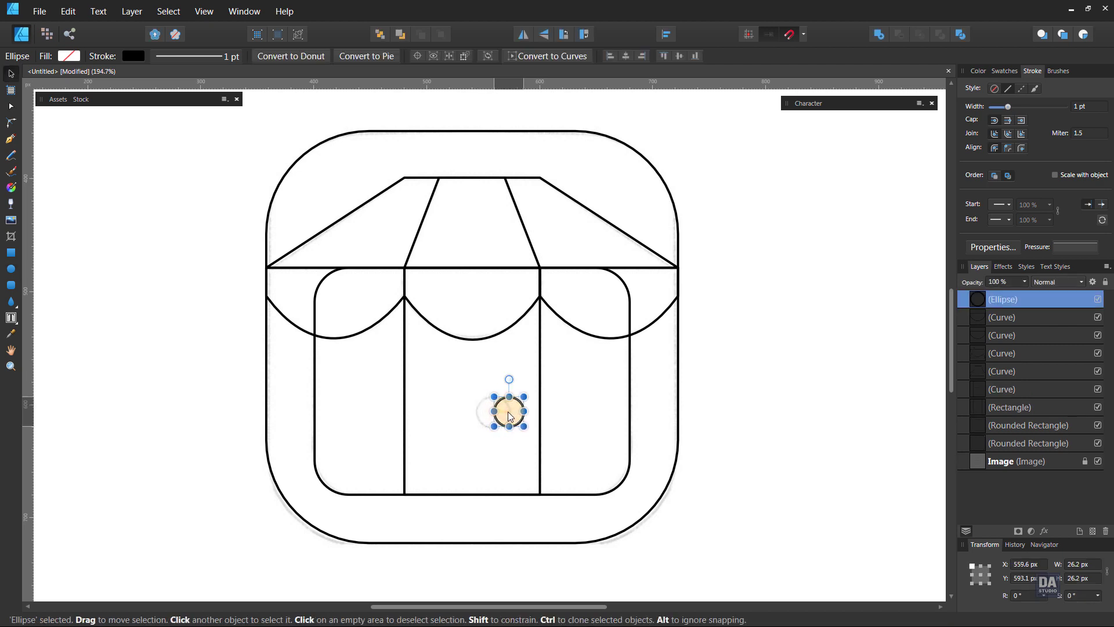
{"action": "left_click", "coordinate": [745, 441]}
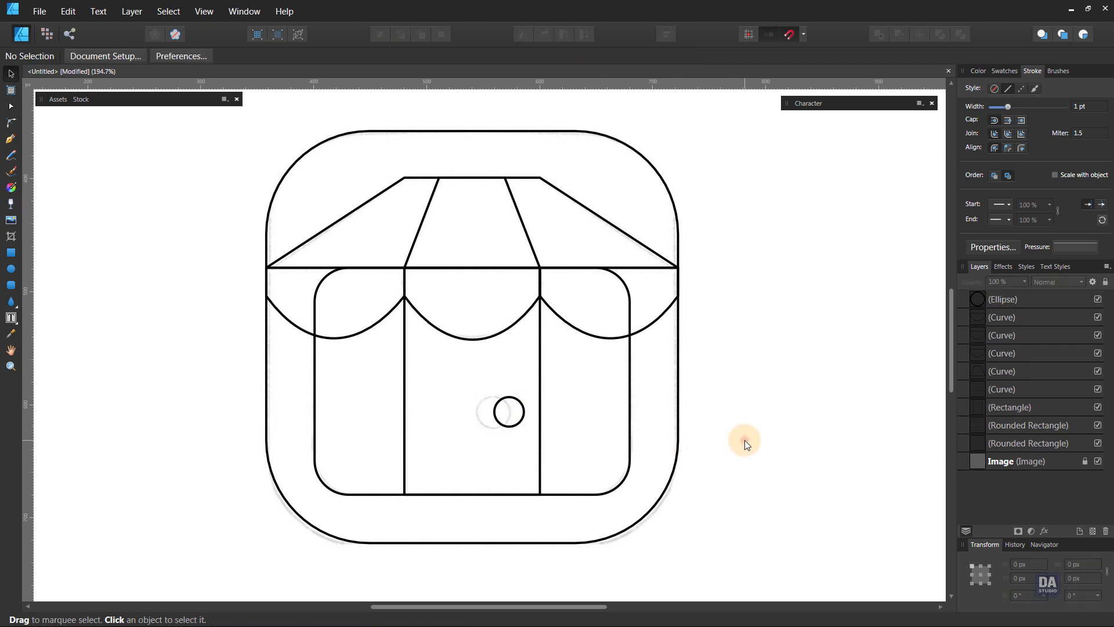
{"action": "left_click_drag", "start_coordinate": [659, 437], "coordinate": [632, 440]}
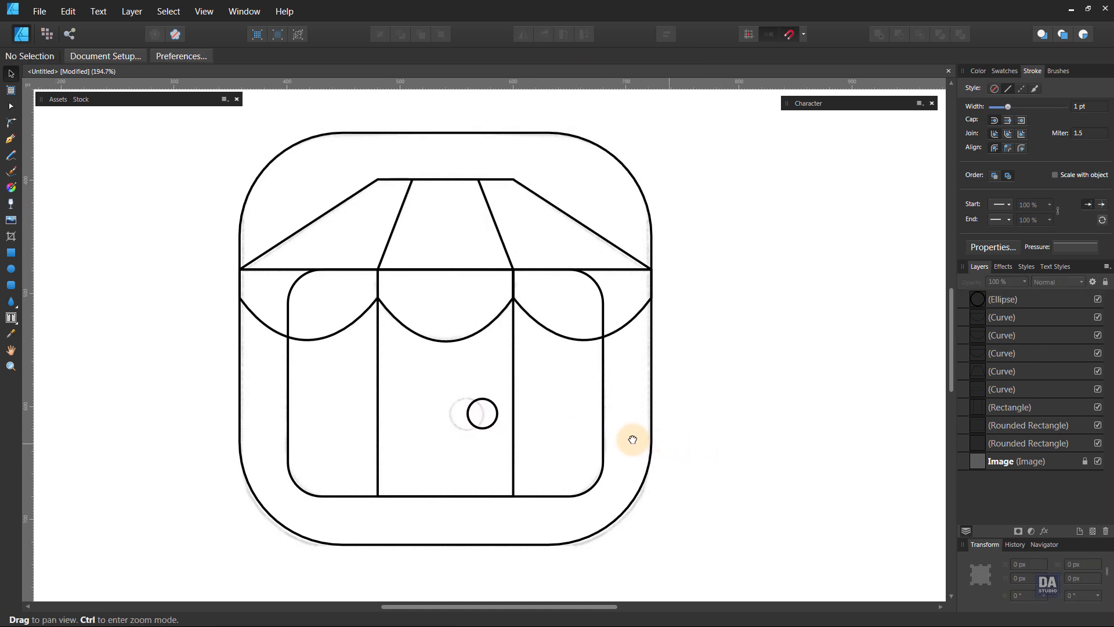
Set the outer rounded square's fill to dark charcoal grey from the colour wheel.
{"action": "left_click", "coordinate": [1005, 71]}
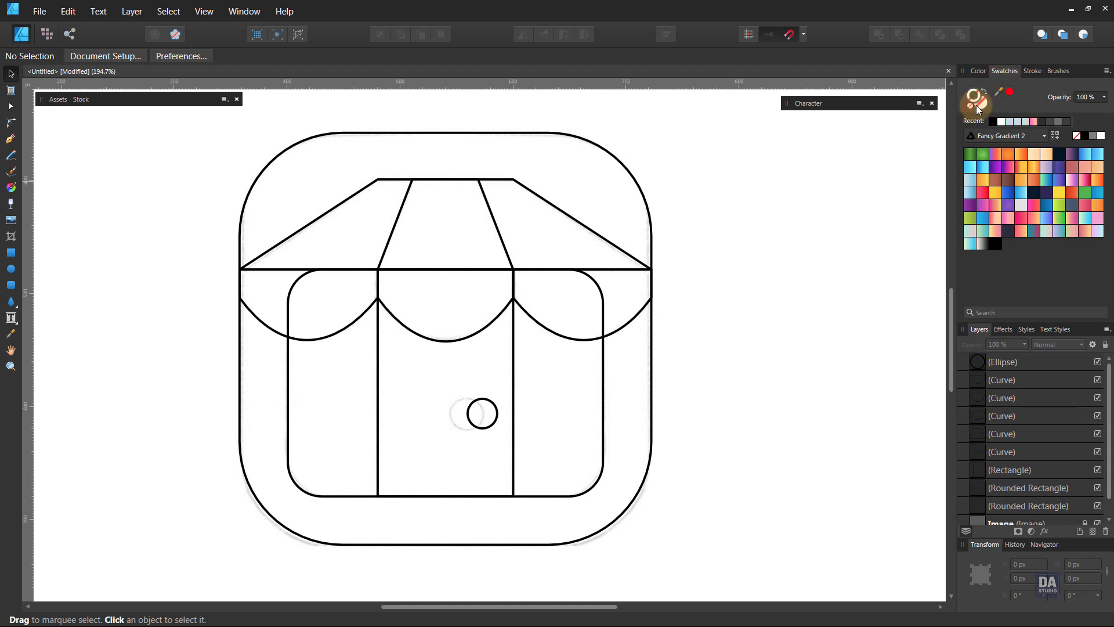
{"action": "left_click", "coordinate": [648, 214]}
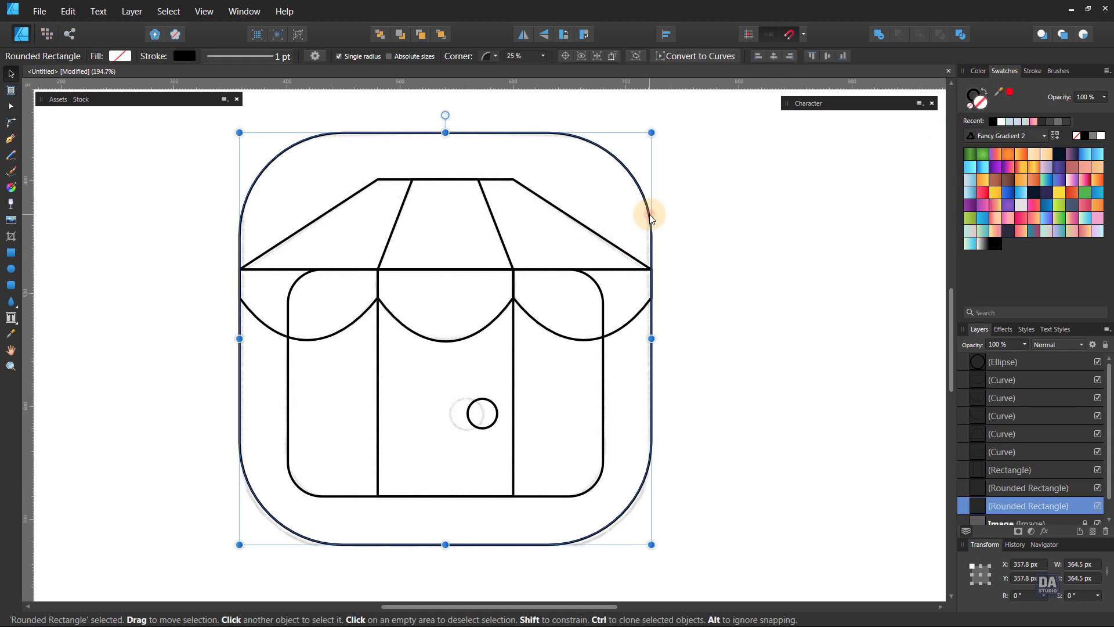
{"action": "left_click", "coordinate": [977, 71]}
{"action": "left_click_drag", "start_coordinate": [1026, 144], "coordinate": [1004, 125]}
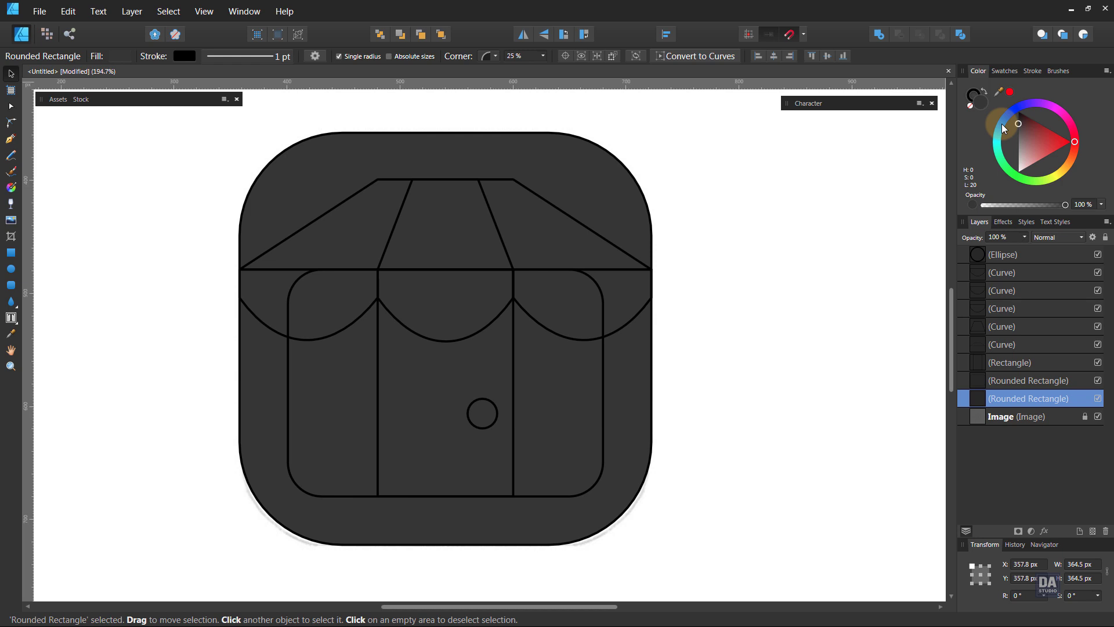
{"action": "left_click", "coordinate": [1011, 75]}
{"action": "left_click", "coordinate": [857, 211]}
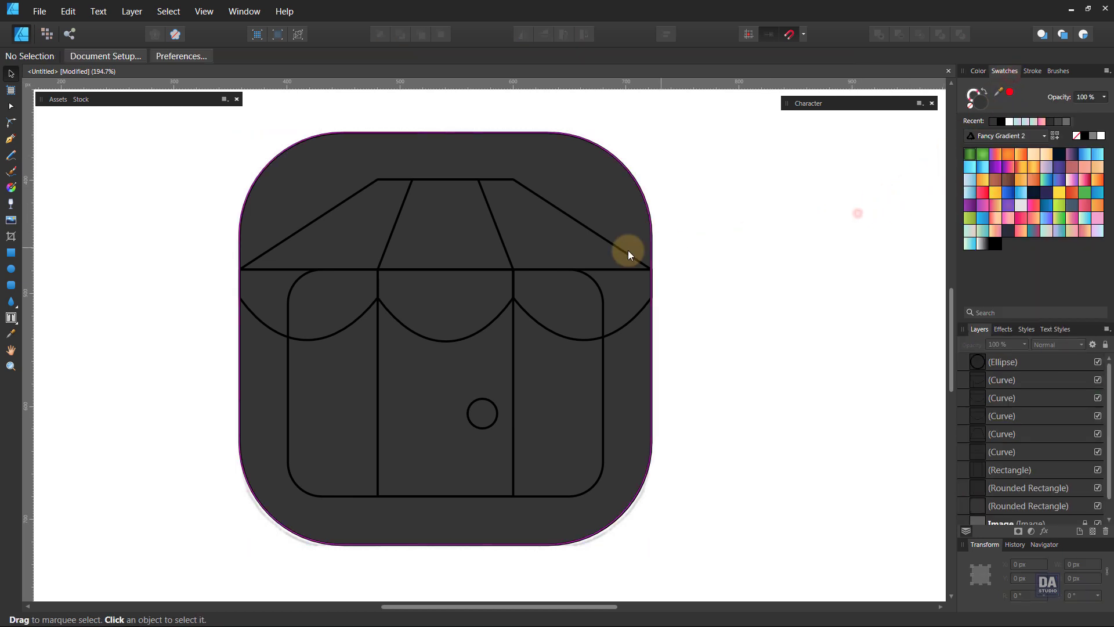
{"action": "left_click", "coordinate": [604, 371]}
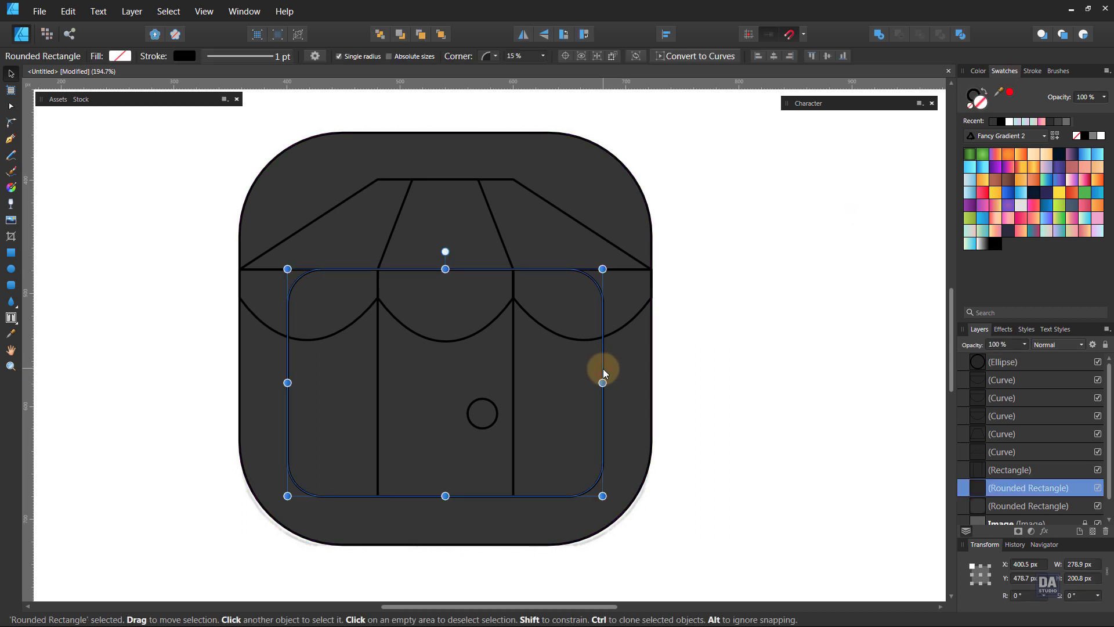
Fill the walls, awning top and middle scallop with the pink-peach gradient swatch.
{"action": "left_click", "coordinate": [1010, 222]}
{"action": "left_click", "coordinate": [639, 262]}
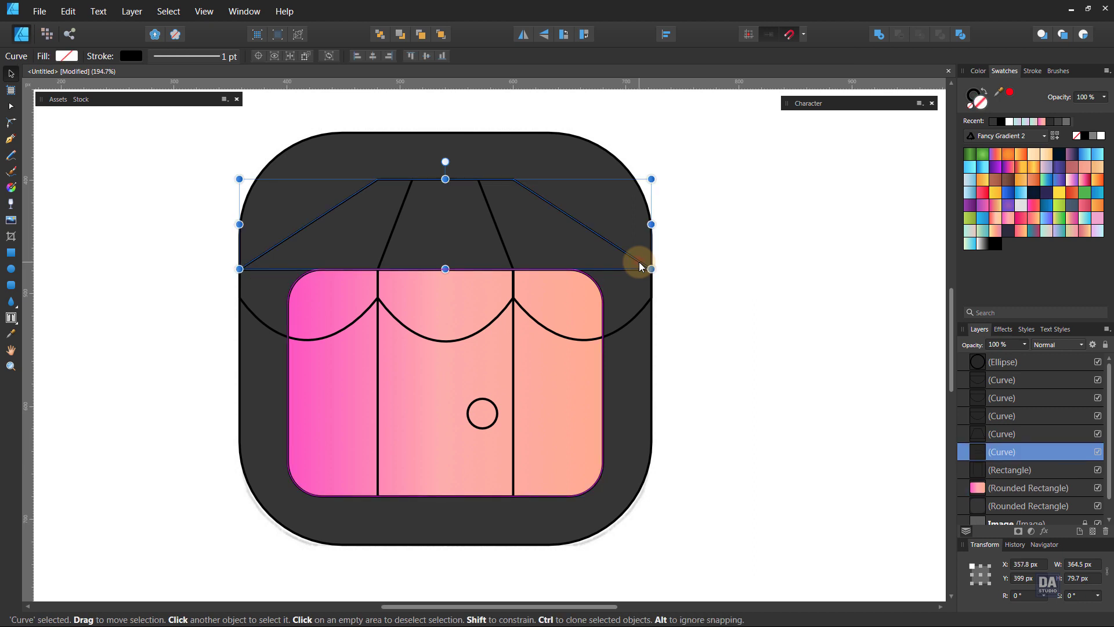
{"action": "left_click", "coordinate": [1007, 222]}
{"action": "left_click", "coordinate": [486, 322]}
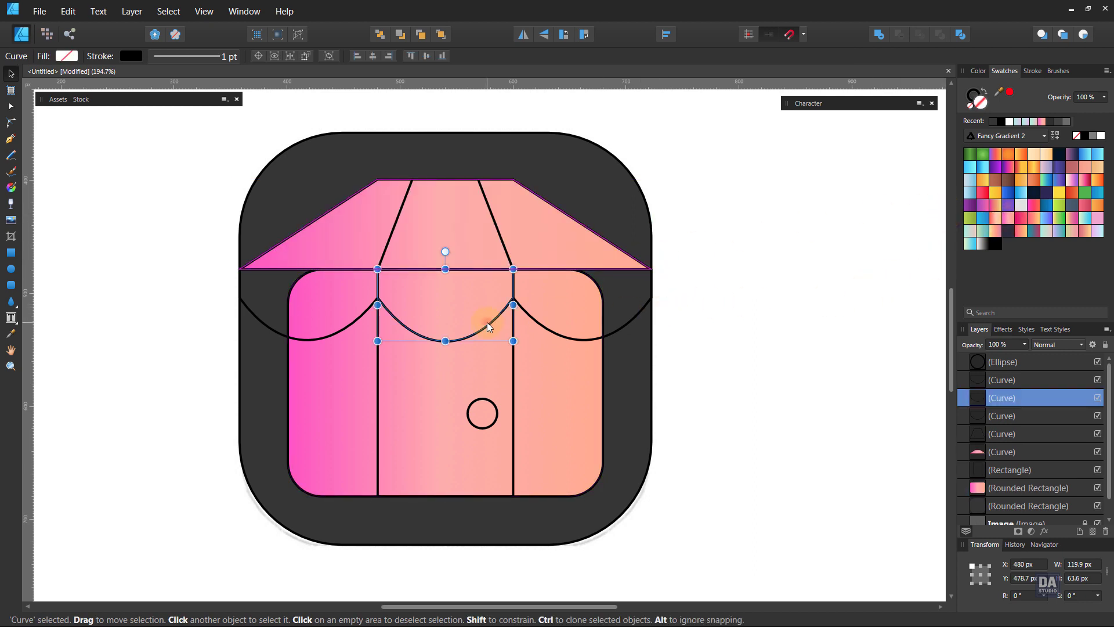
{"action": "left_click", "coordinate": [1010, 220]}
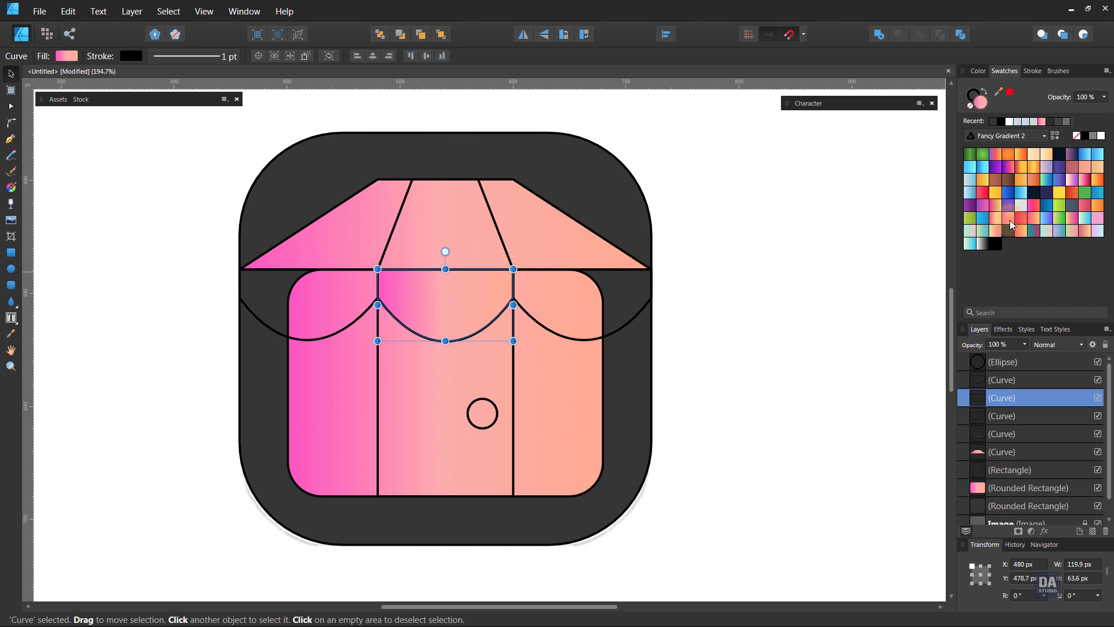
{"action": "left_click", "coordinate": [707, 335]}
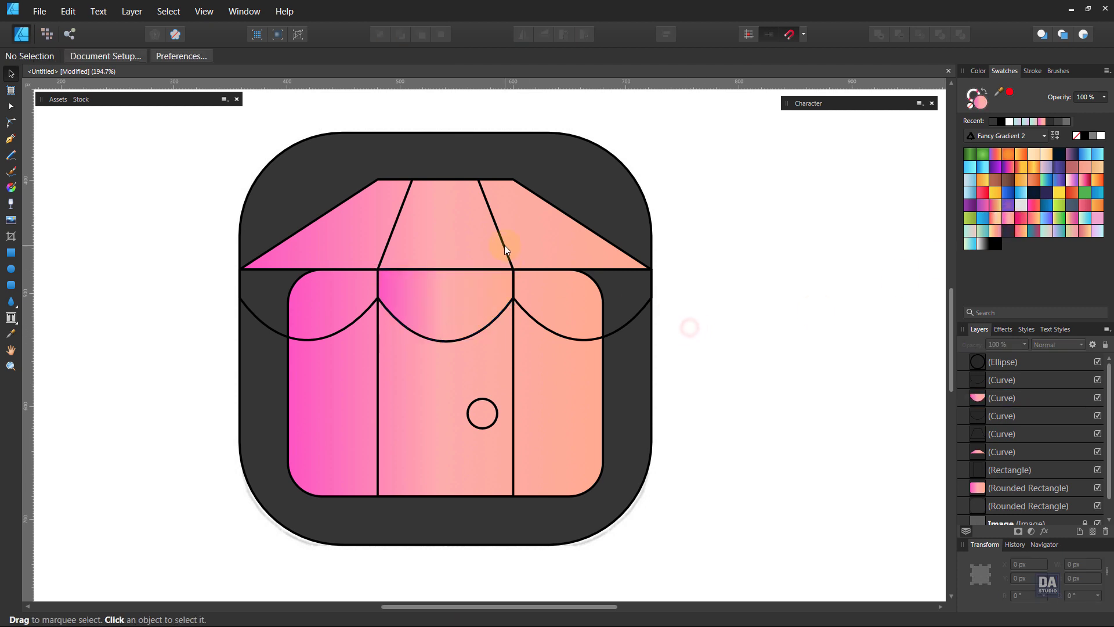
Fill the centre awning stripe and both side scallops with the mint Fancy Gradient 7.
{"action": "left_click", "coordinate": [510, 259]}
{"action": "left_click", "coordinate": [623, 327], "text": "shift"}
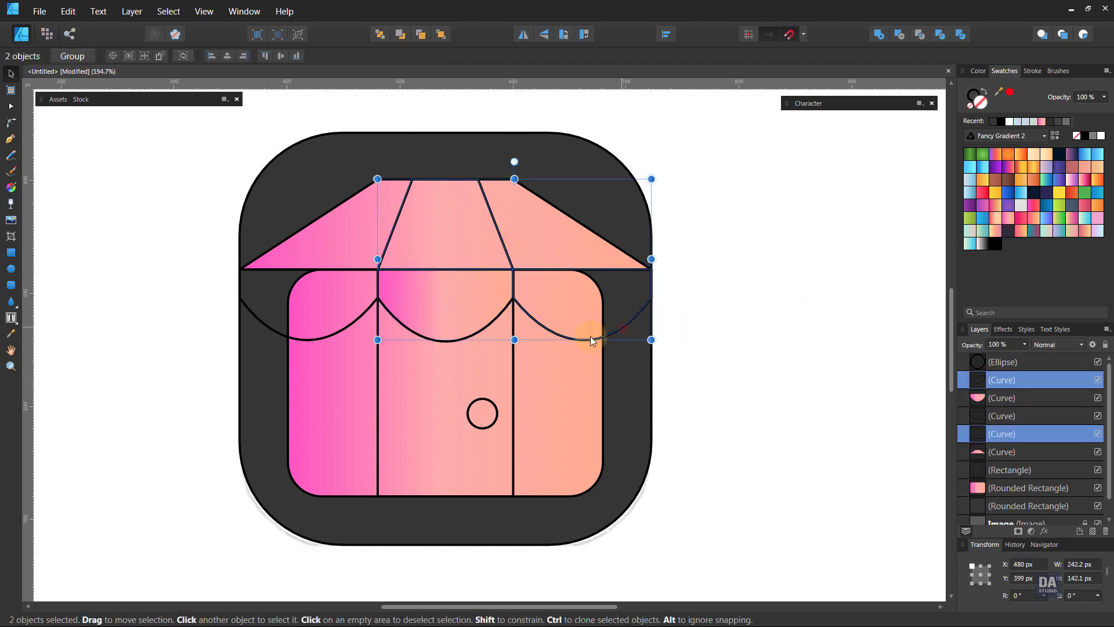
{"action": "left_click", "coordinate": [340, 332], "text": "shift"}
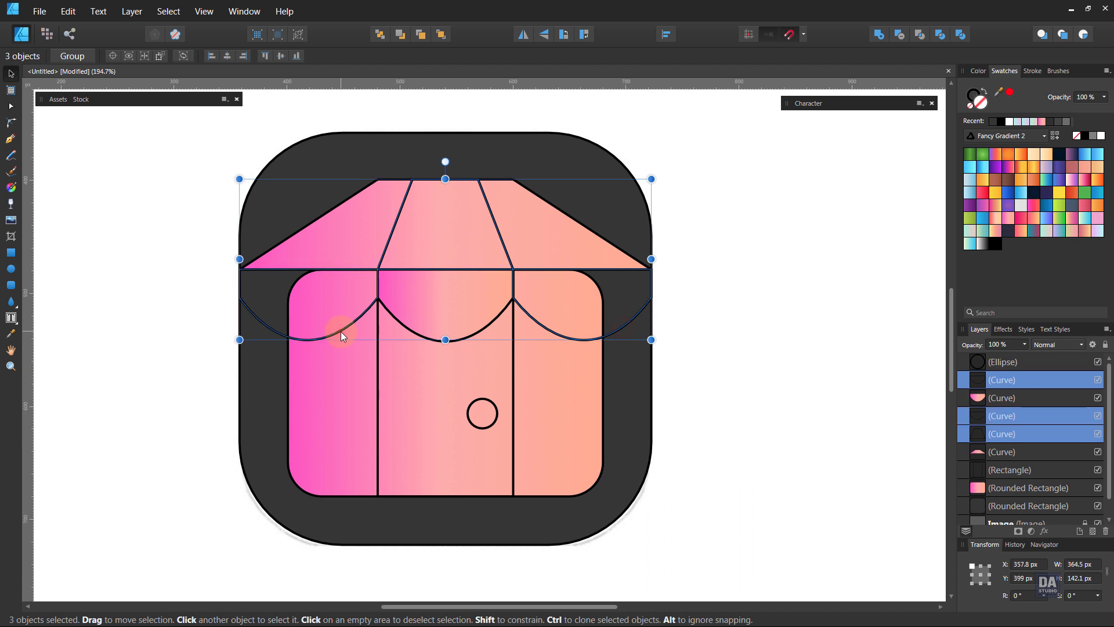
{"action": "left_click", "coordinate": [1050, 232]}
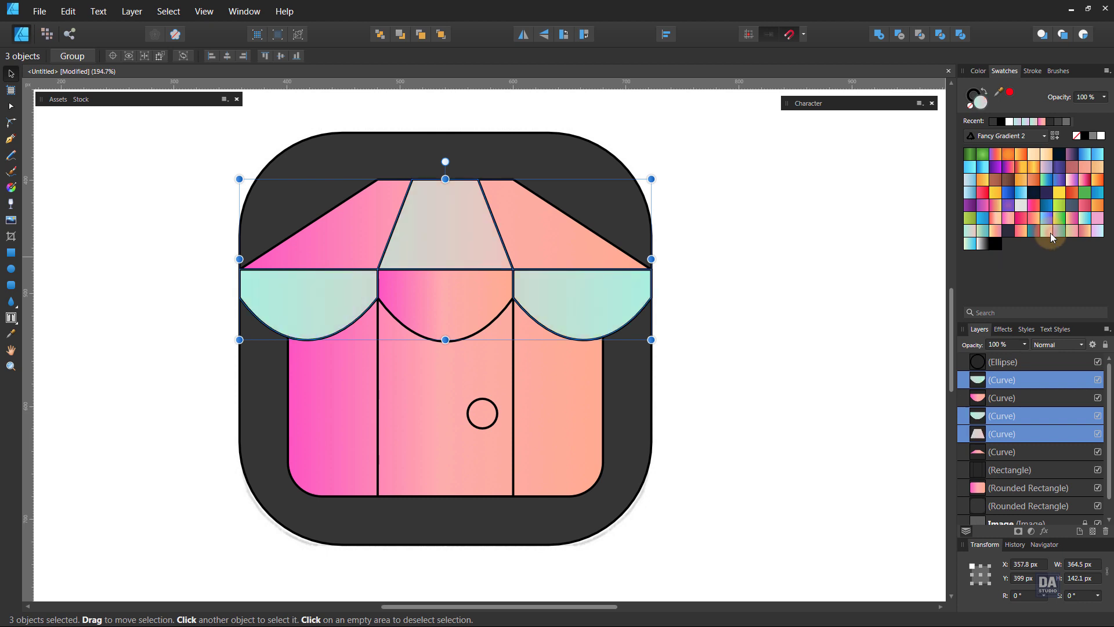
{"action": "left_click", "coordinate": [807, 287]}
{"action": "left_click", "coordinate": [512, 384]}
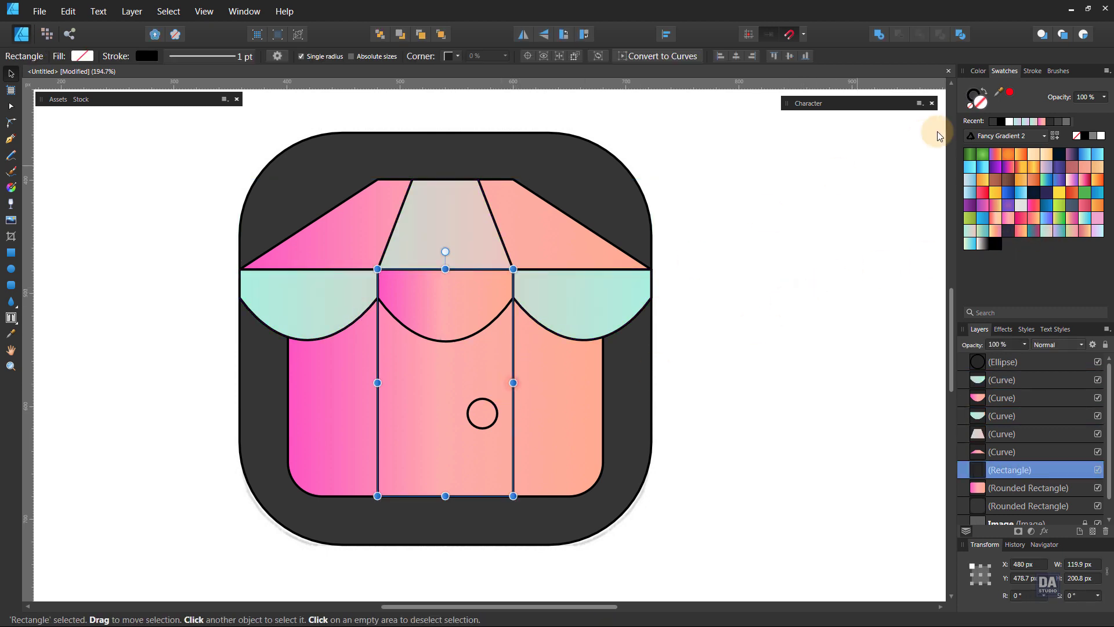
Fill the middle panel dark grey as the door and the knob with pink gradient.
{"action": "left_click", "coordinate": [996, 123]}
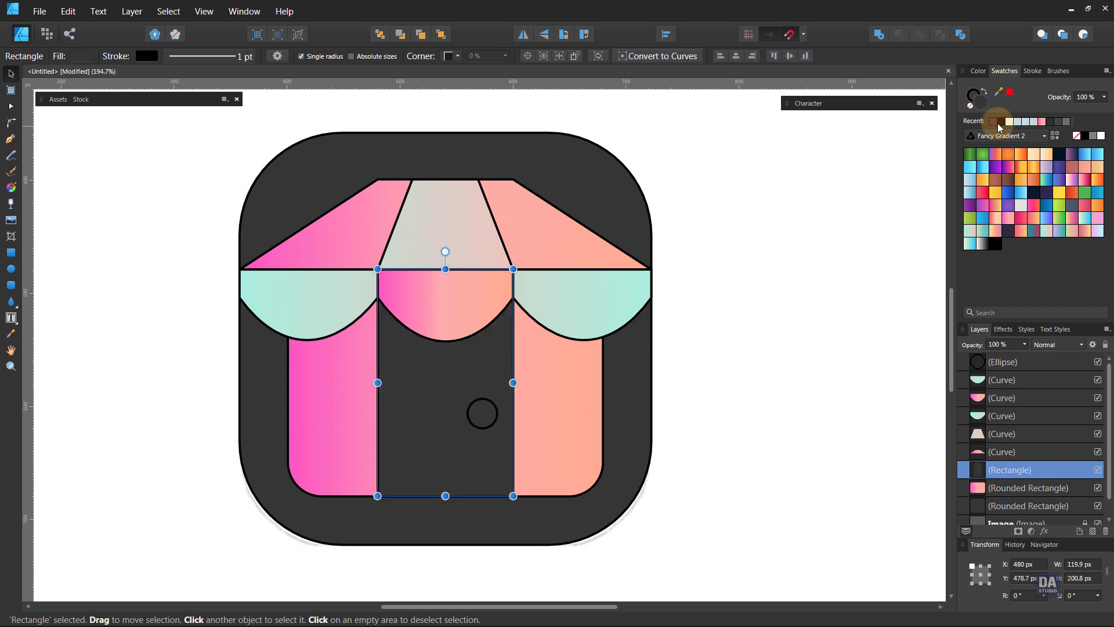
{"action": "left_click", "coordinate": [732, 383]}
{"action": "left_click", "coordinate": [496, 419]}
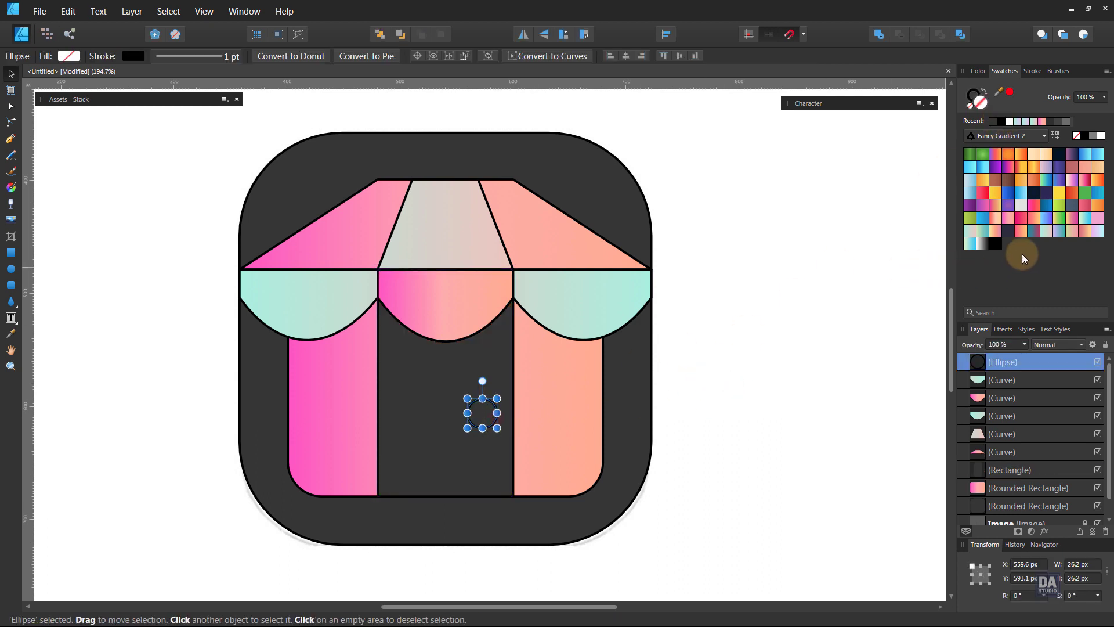
{"action": "left_click", "coordinate": [1007, 221]}
{"action": "left_click", "coordinate": [806, 401]}
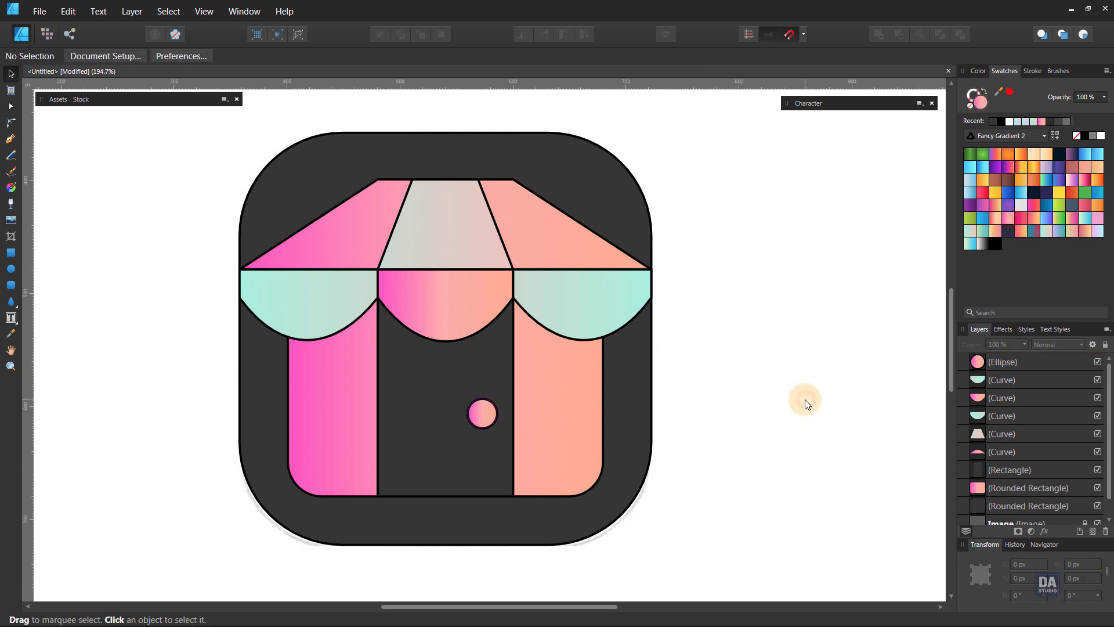
Marquee-select all eight shop shapes inside the icon.
{"action": "key", "text": "m"}
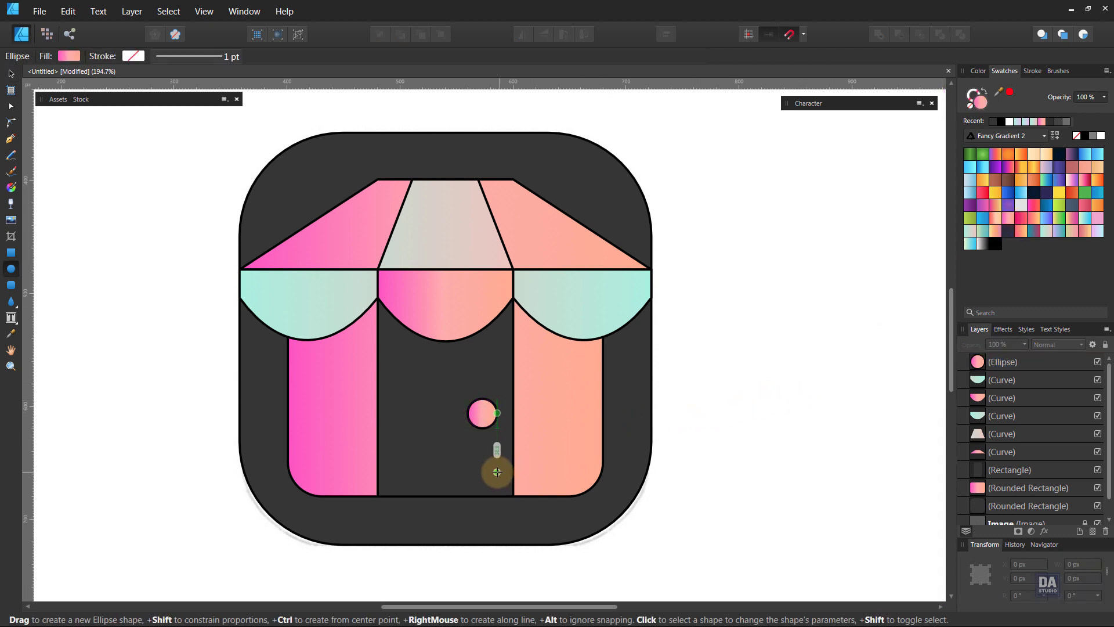
{"action": "key", "text": "v"}
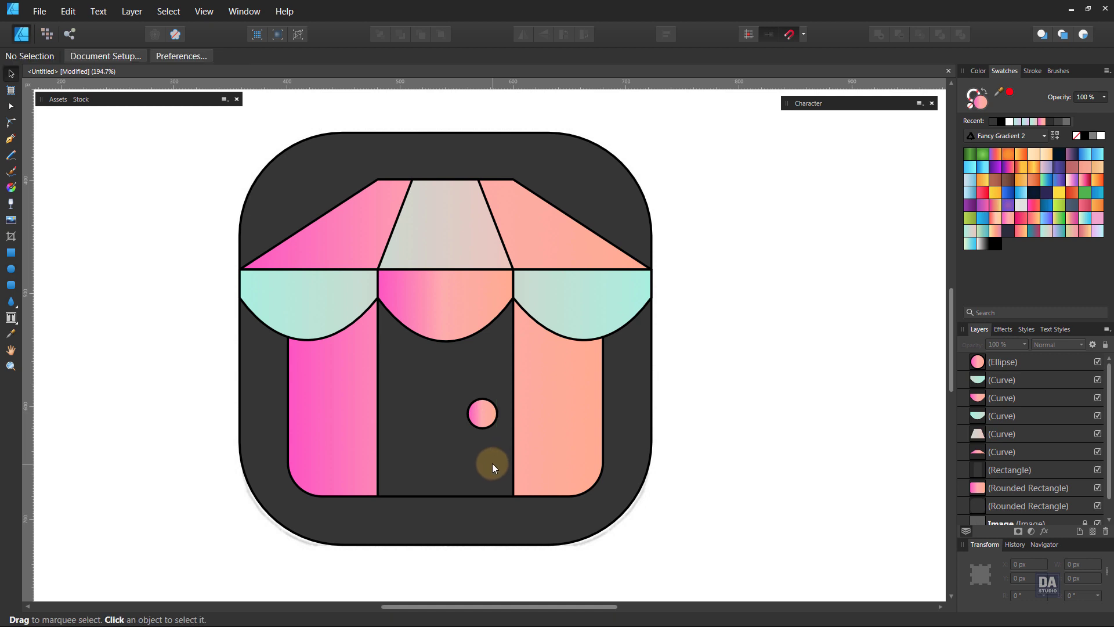
{"action": "left_click_drag", "start_coordinate": [199, 156], "coordinate": [680, 507]}
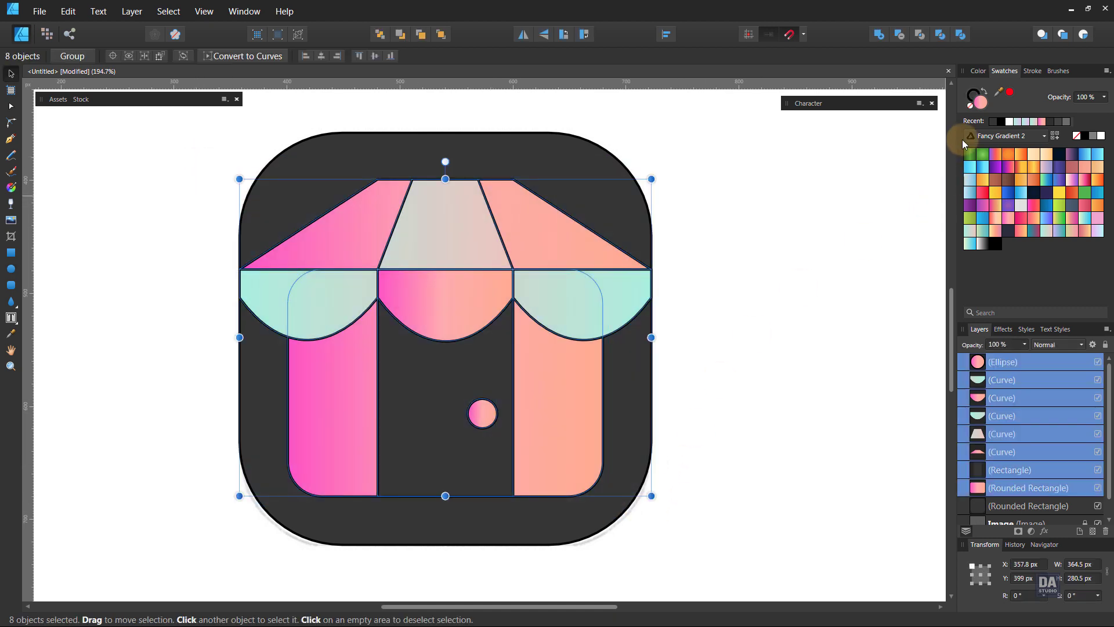
Set the shapes' strokes to white, then remove the stroke from the door and knob.
{"action": "left_click", "coordinate": [1101, 137]}
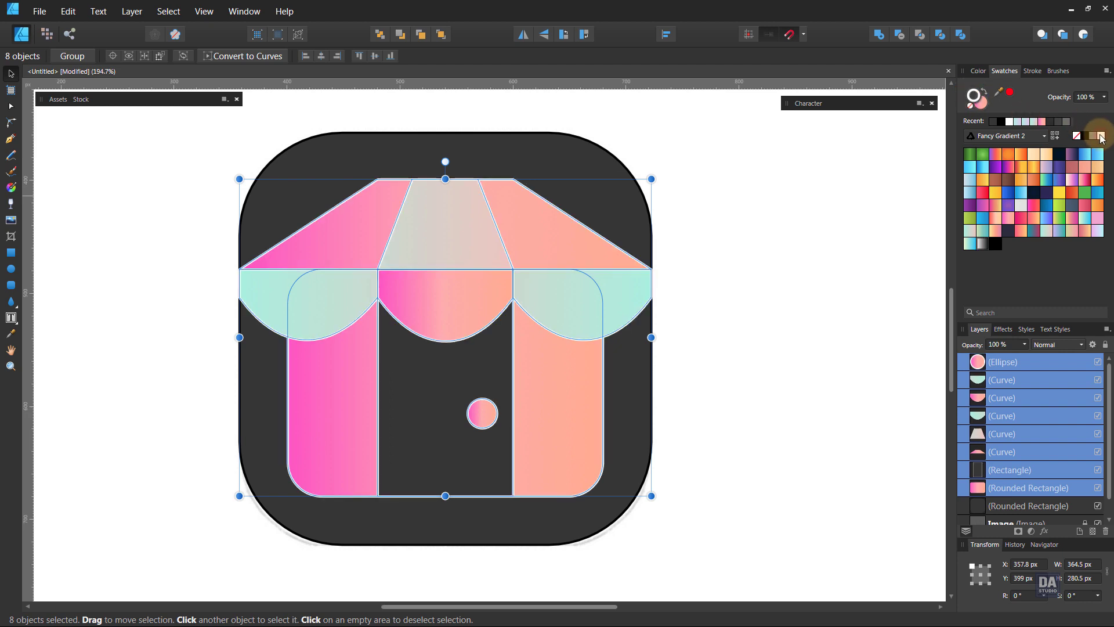
{"action": "left_click", "coordinate": [787, 394]}
{"action": "left_click", "coordinate": [476, 419]}
{"action": "left_click", "coordinate": [429, 451], "text": "shift"}
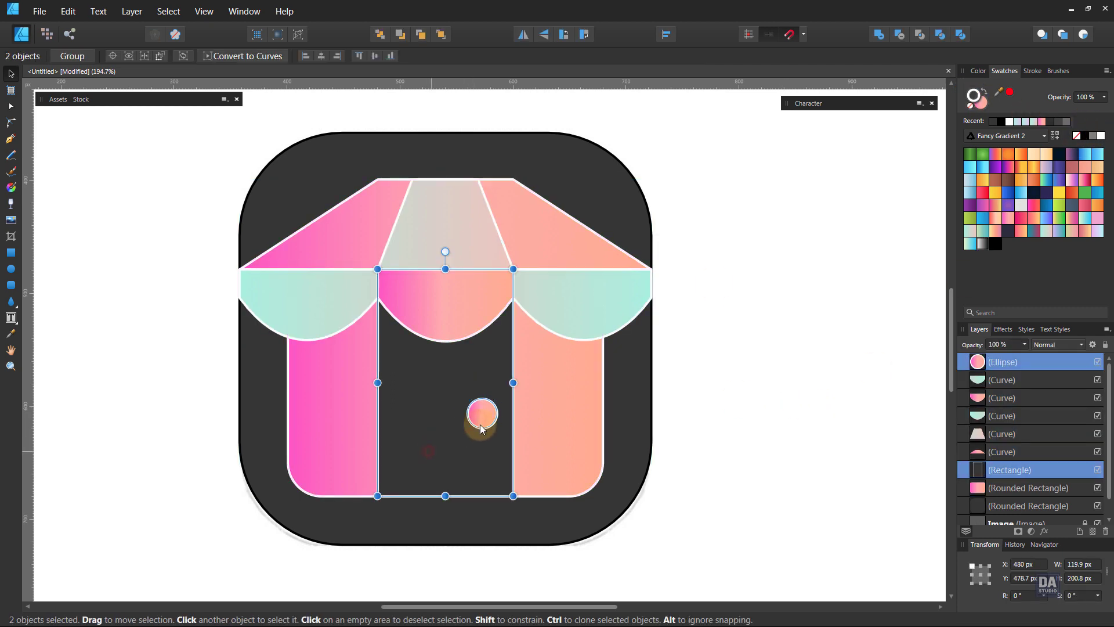
{"action": "left_click", "coordinate": [981, 113]}
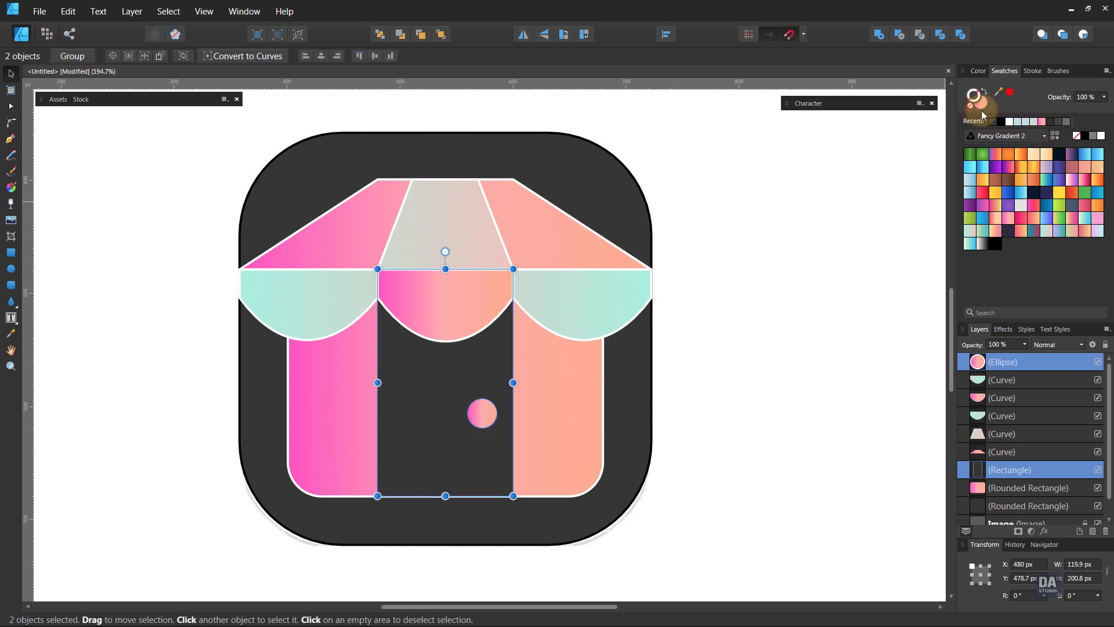
{"action": "left_click", "coordinate": [979, 113]}
{"action": "left_click", "coordinate": [775, 417]}
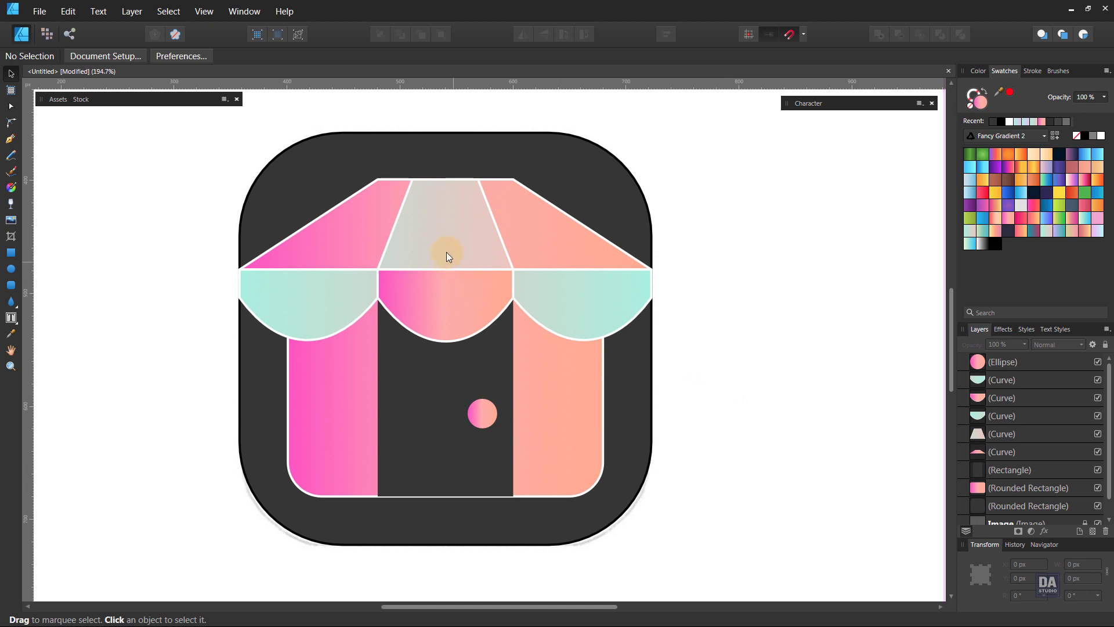
Select the awning roof, pink centre scallop and pink wall shape together.
{"action": "left_click", "coordinate": [346, 250]}
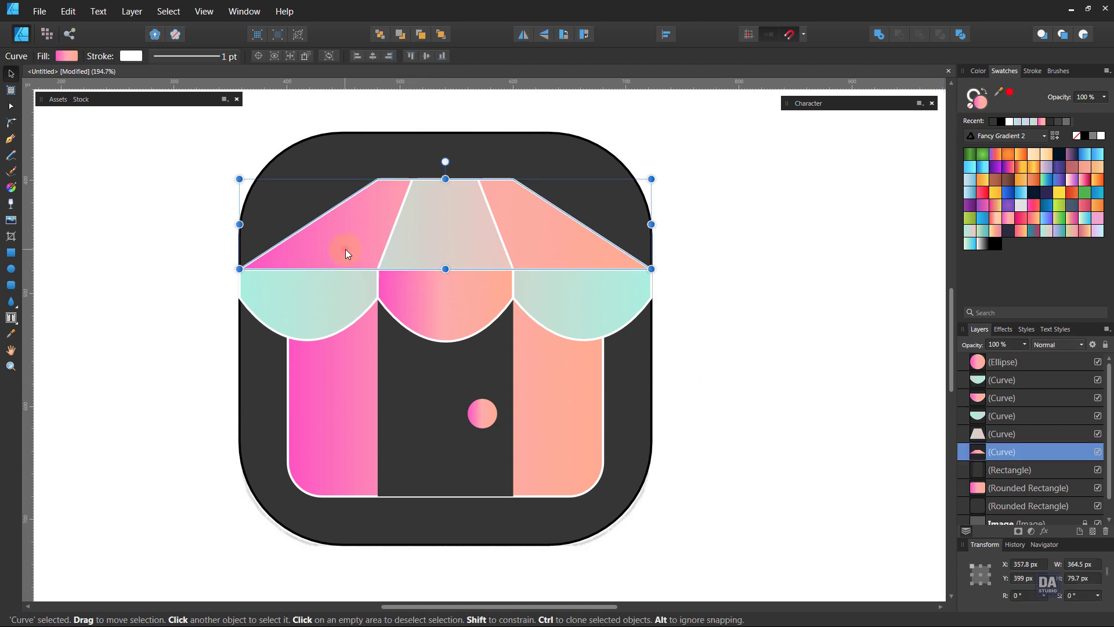
{"action": "left_click", "coordinate": [406, 297], "text": "shift"}
{"action": "left_click", "coordinate": [335, 389], "text": "shift"}
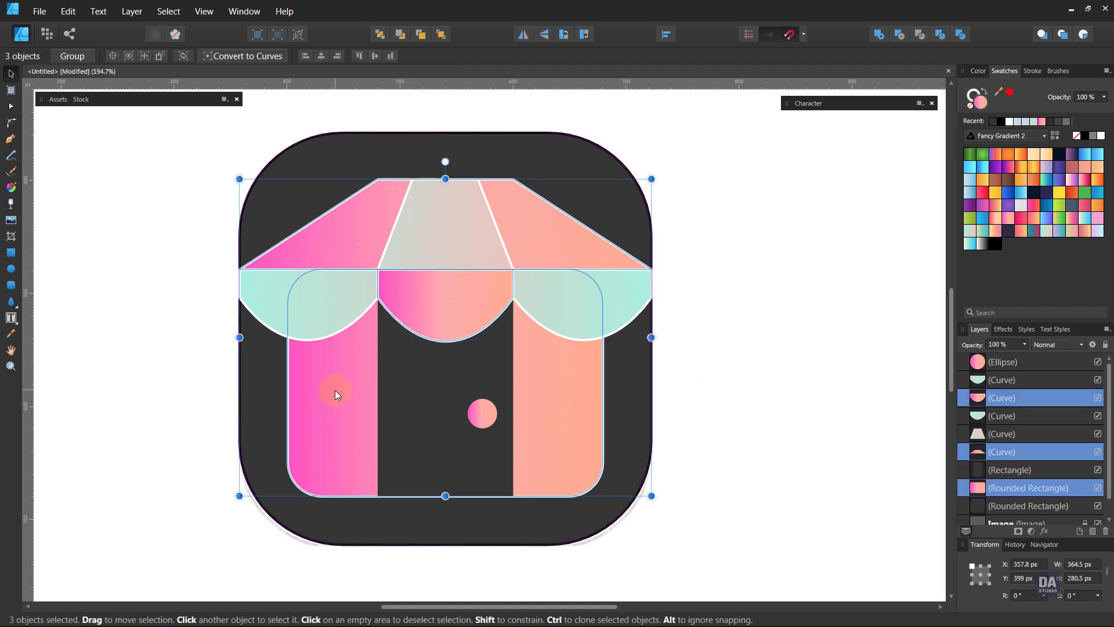
Shift the peach end of the wall and awning gradients toward light orange on the HSL wheel.
{"action": "left_click", "coordinate": [11, 187]}
{"action": "left_click", "coordinate": [185, 56]}
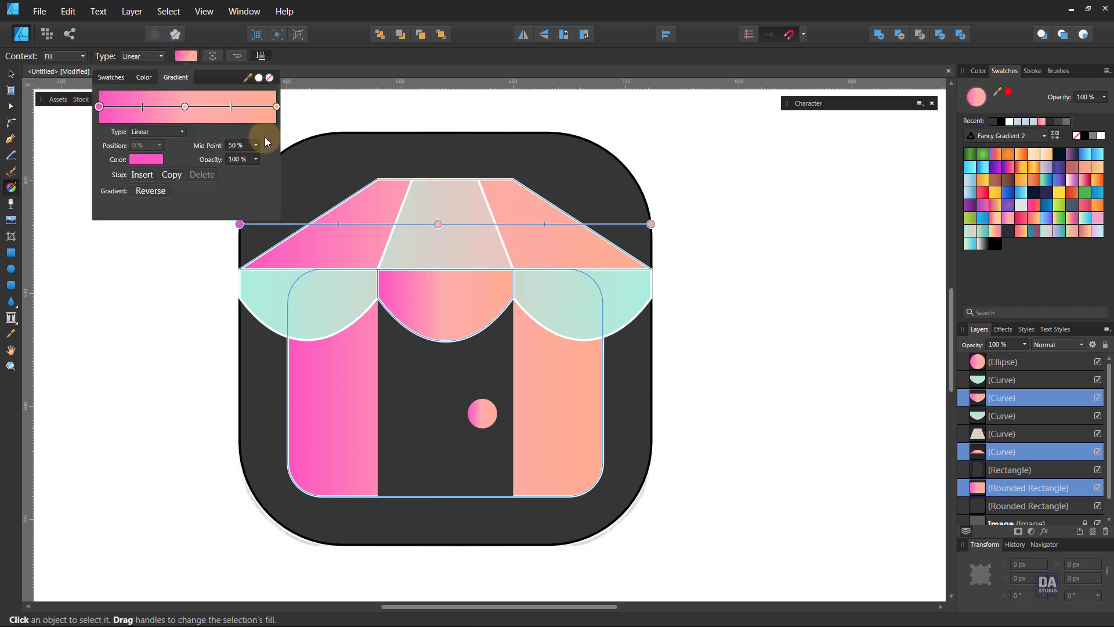
{"action": "left_click", "coordinate": [277, 107]}
{"action": "left_click", "coordinate": [155, 159]}
{"action": "left_click_drag", "start_coordinate": [185, 248], "coordinate": [187, 265]}
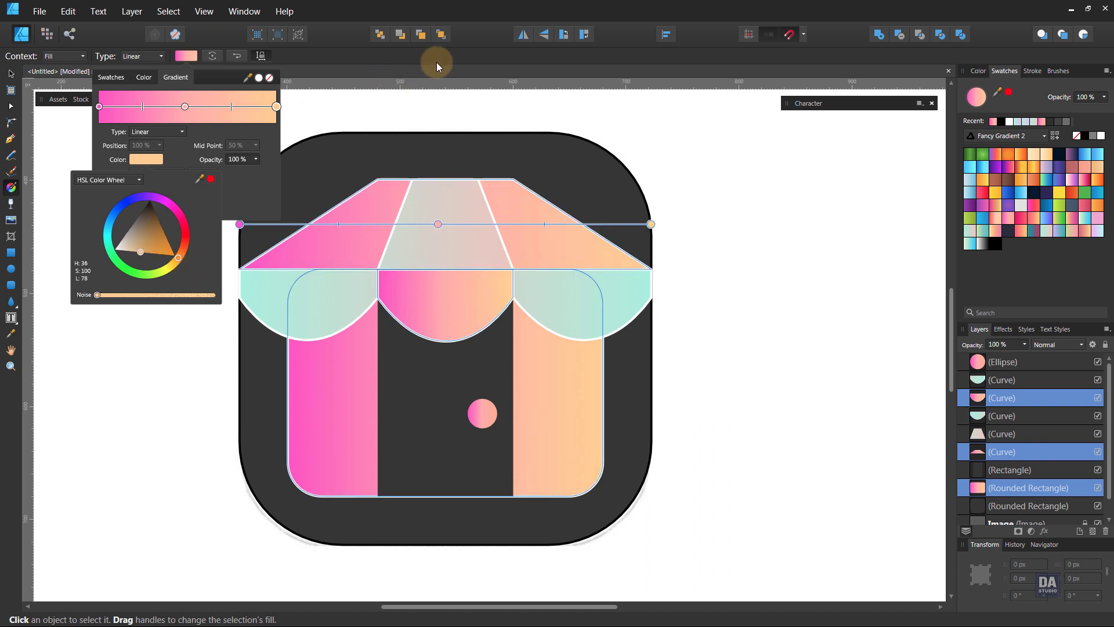
Make the awning roof's gradient run top to bottom, with the pink start and midpoint lowered.
{"action": "left_click", "coordinate": [514, 194]}
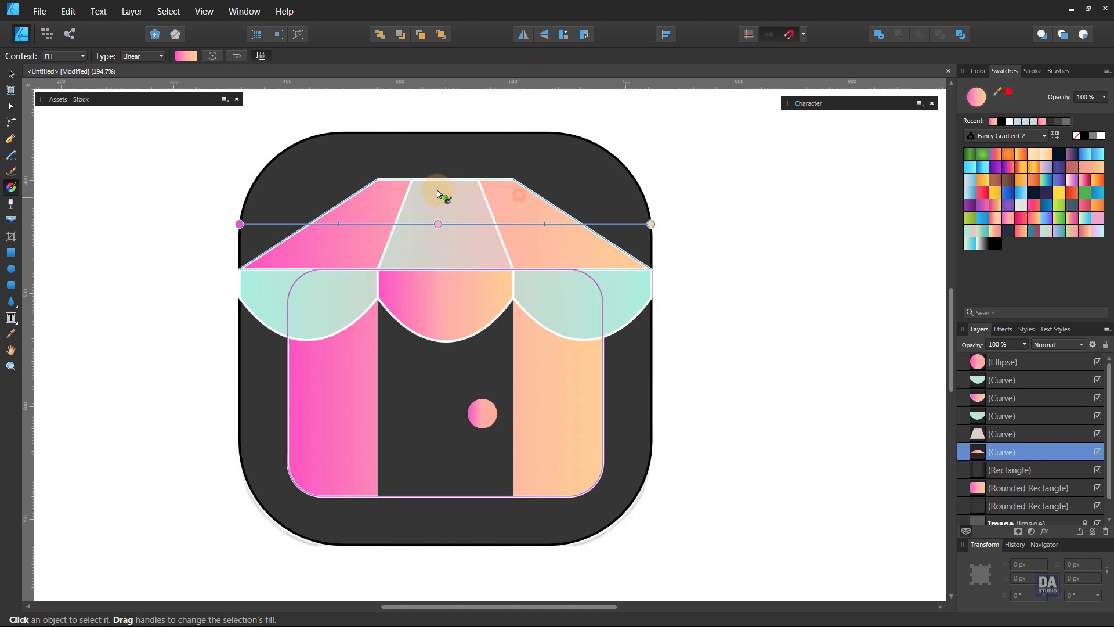
{"action": "mouse_move", "coordinate": [445, 133]}
{"action": "left_mouse_down"}
{"action": "mouse_move", "coordinate": [445, 324]}
{"action": "mouse_move", "coordinate": [445, 303]}
{"action": "left_mouse_up"}
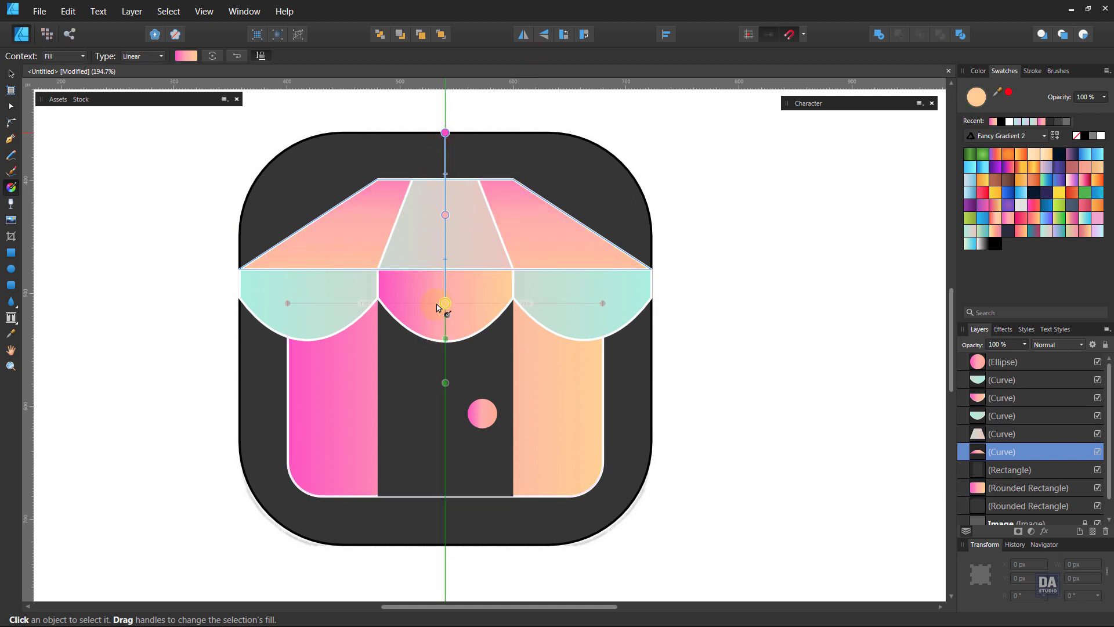
{"action": "left_click_drag", "start_coordinate": [445, 133], "coordinate": [445, 169]}
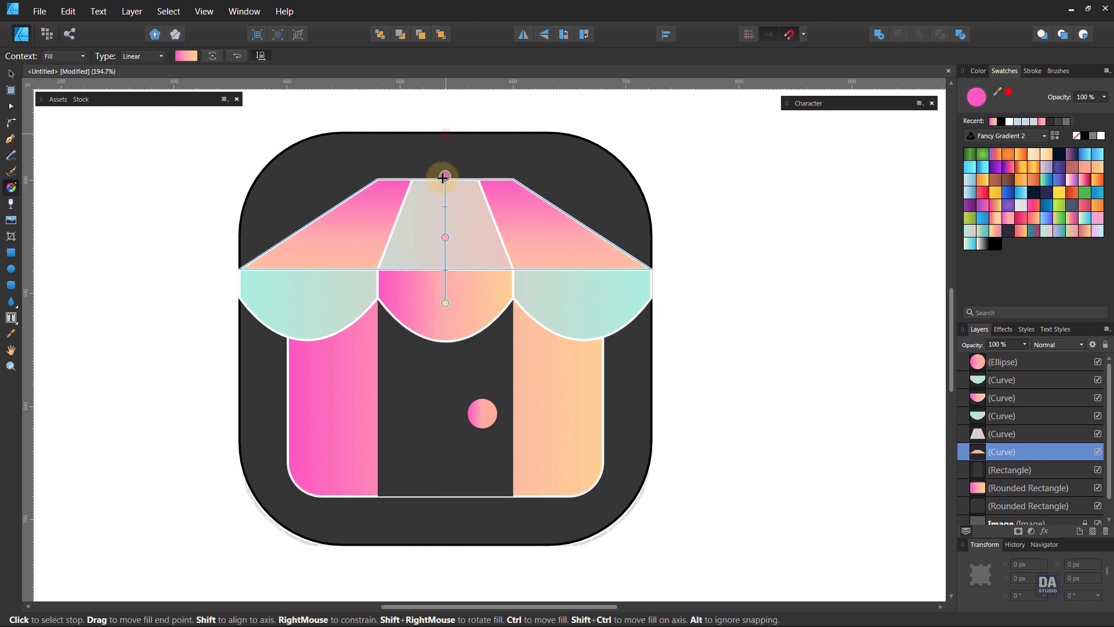
{"action": "left_click_drag", "start_coordinate": [444, 235], "coordinate": [445, 249]}
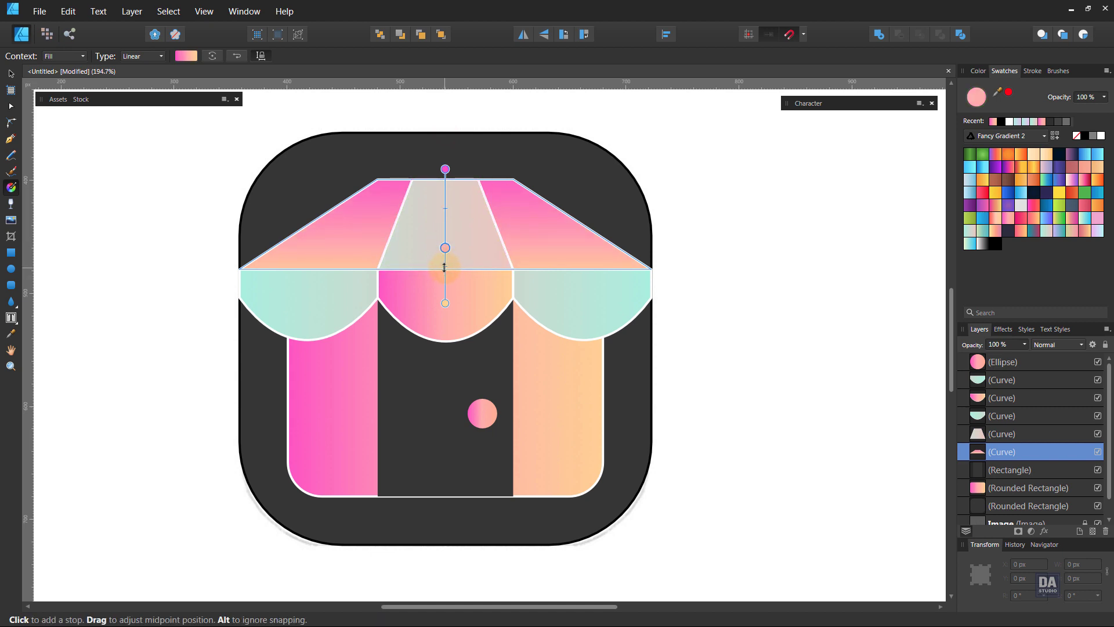
Make the pink centre scallop's gradient run vertically from its top down.
{"action": "left_click", "coordinate": [423, 306]}
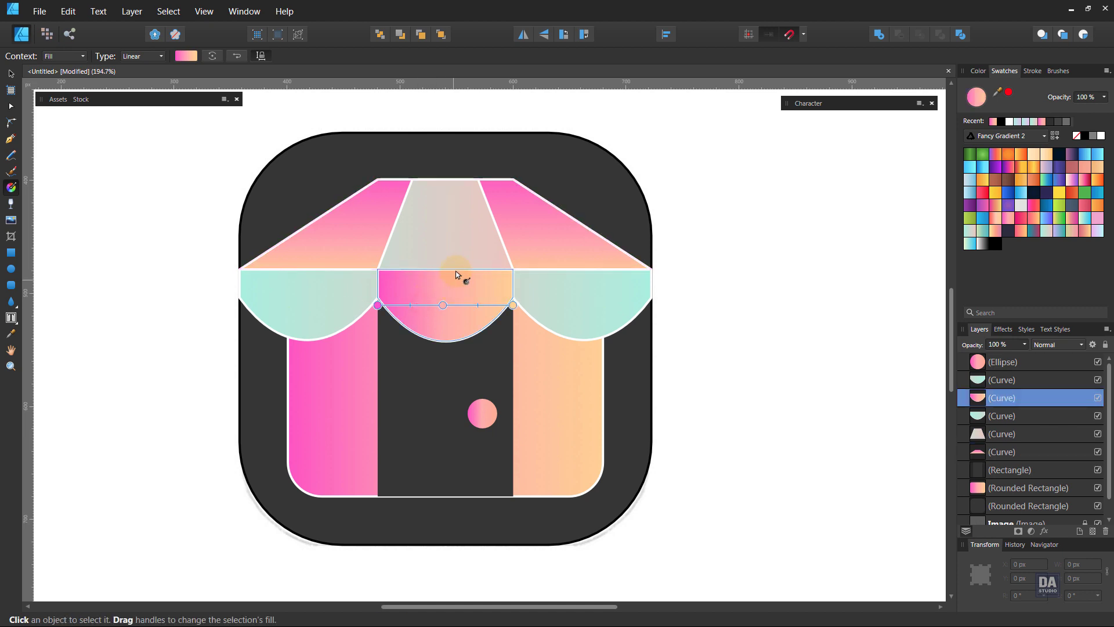
{"action": "left_click_drag", "start_coordinate": [459, 258], "coordinate": [458, 383]}
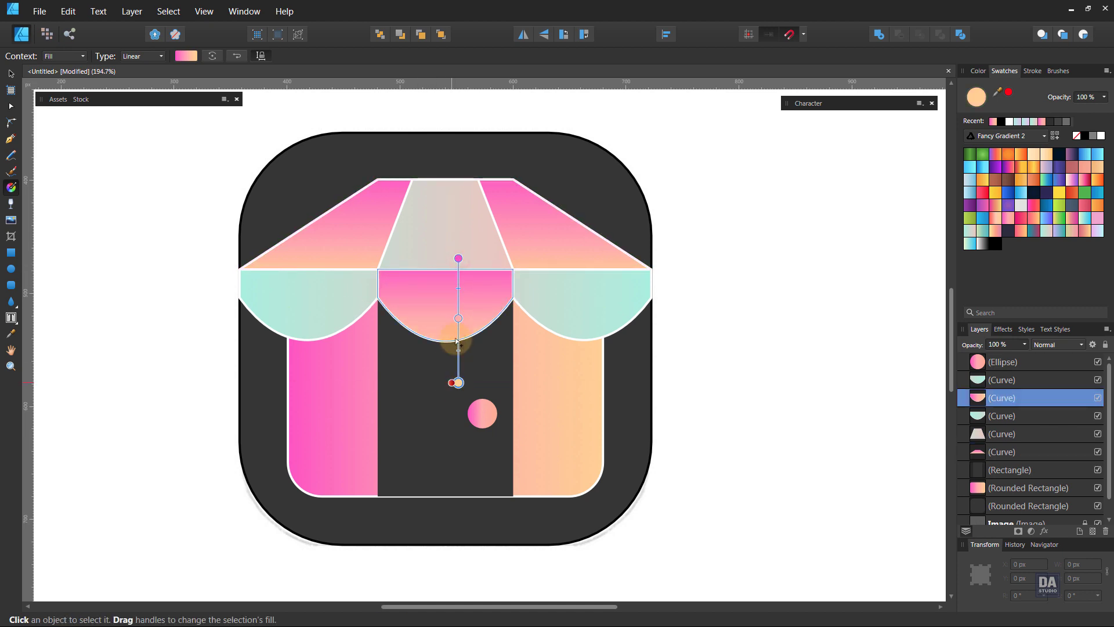
{"action": "left_click_drag", "start_coordinate": [459, 318], "coordinate": [459, 320]}
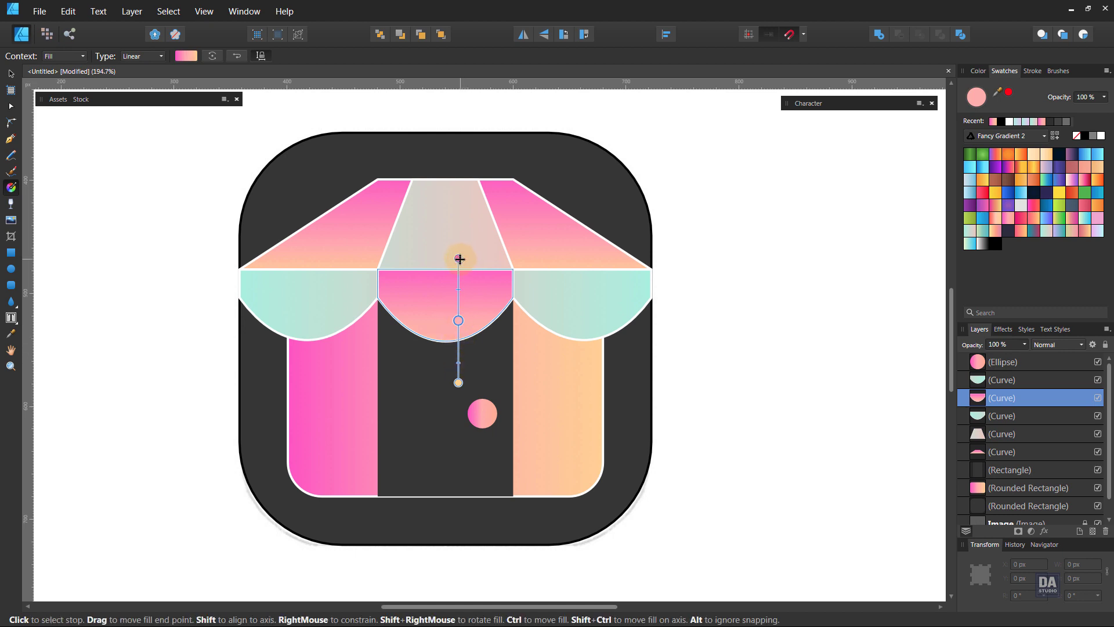
{"action": "left_click_drag", "start_coordinate": [460, 259], "coordinate": [458, 247]}
Run the centre top panel's and the two mint side scallops' gradients vertically.
{"action": "left_click", "coordinate": [454, 248]}
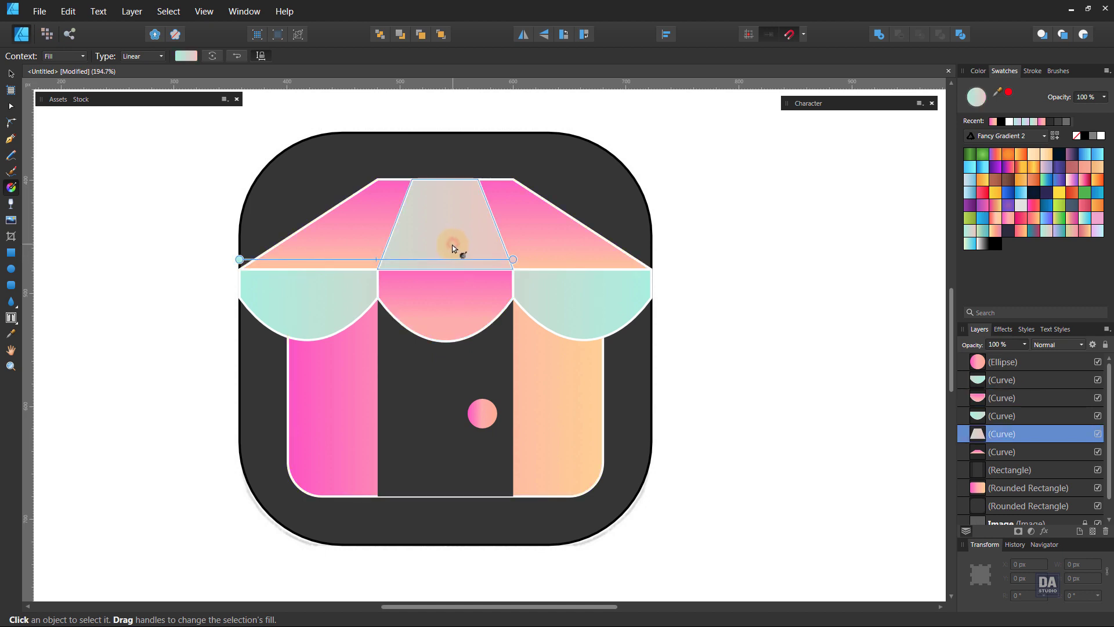
{"action": "left_click_drag", "start_coordinate": [445, 168], "coordinate": [445, 268]}
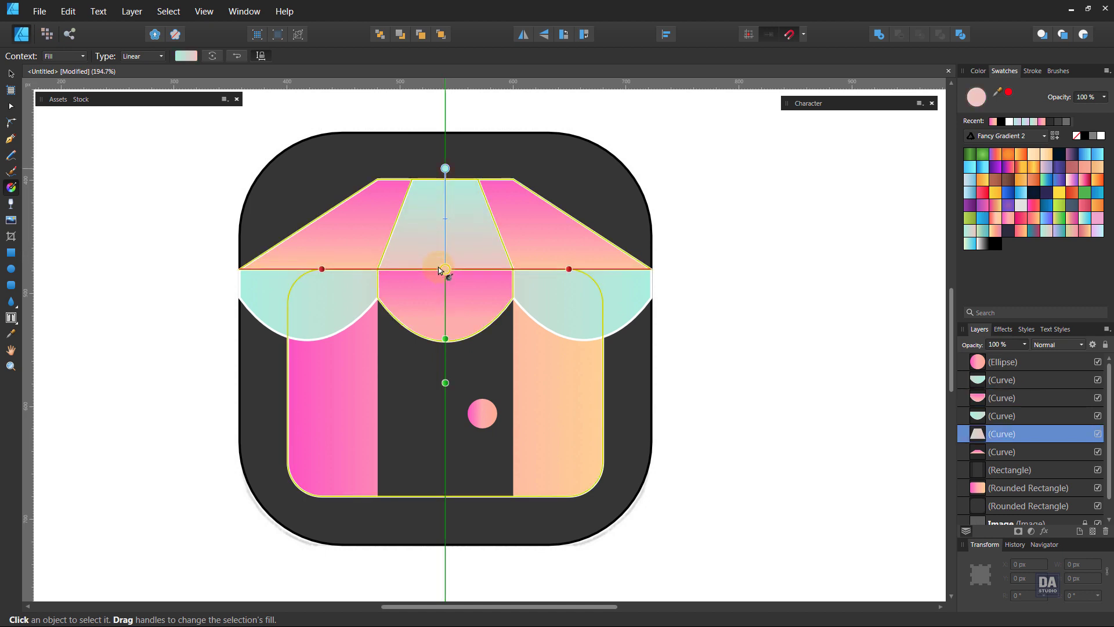
{"action": "left_click", "coordinate": [349, 307], "text": "shift"}
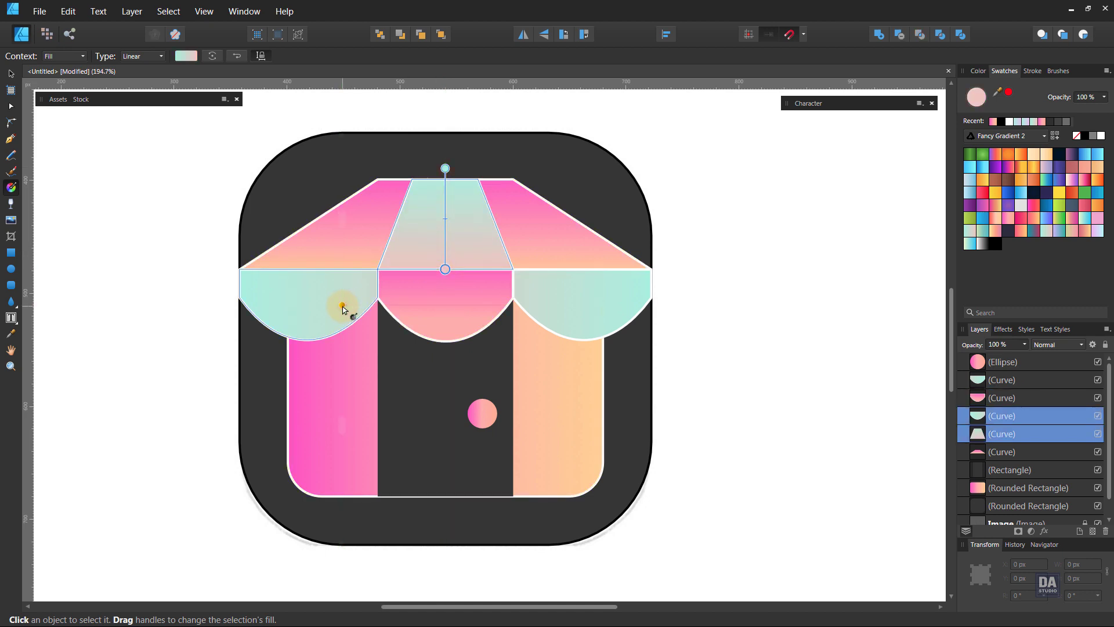
{"action": "left_click", "coordinate": [566, 297], "text": "shift"}
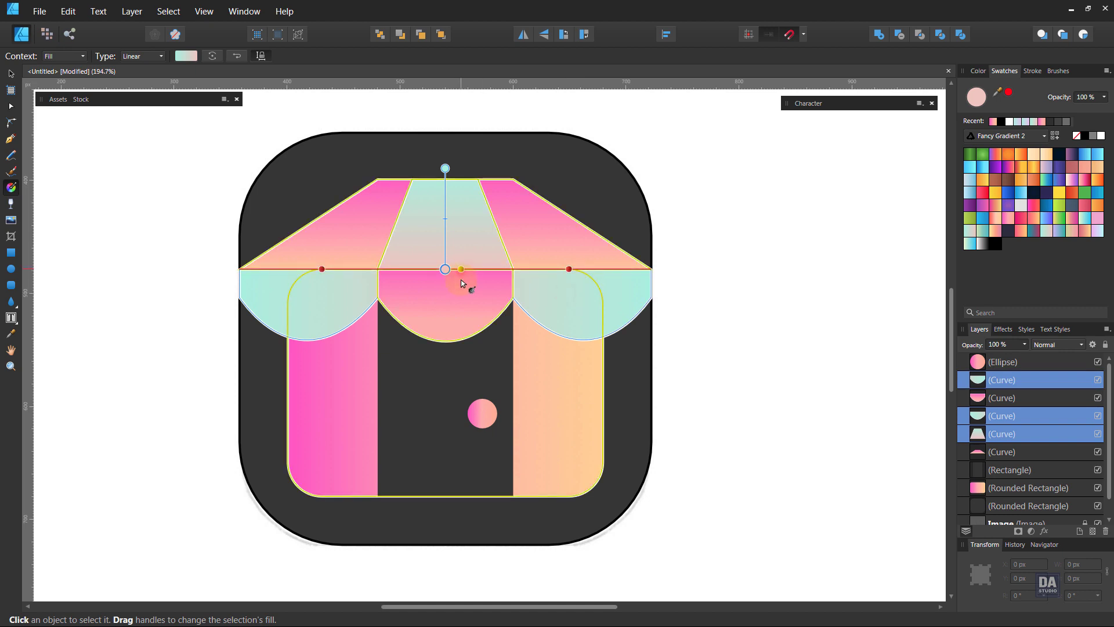
{"action": "left_click", "coordinate": [566, 302]}
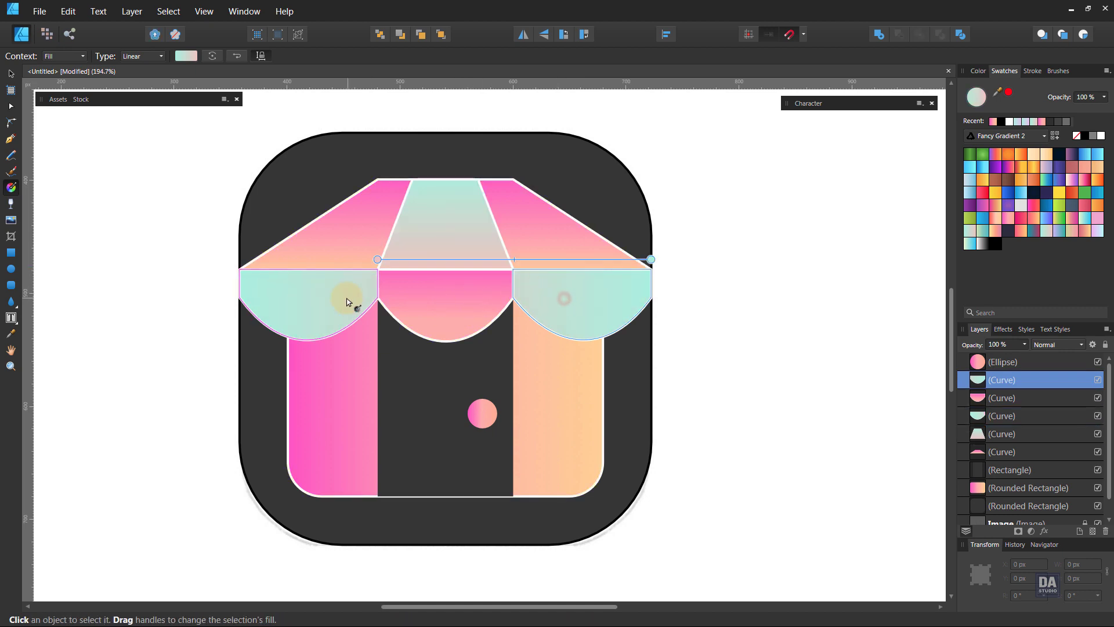
{"action": "left_click", "coordinate": [349, 302], "text": "shift"}
{"action": "left_click_drag", "start_coordinate": [445, 270], "coordinate": [445, 342]}
For the mint scallops and centre panel, turn the gradient's right end pink and brighten the mint start.
{"action": "left_click", "coordinate": [188, 58]}
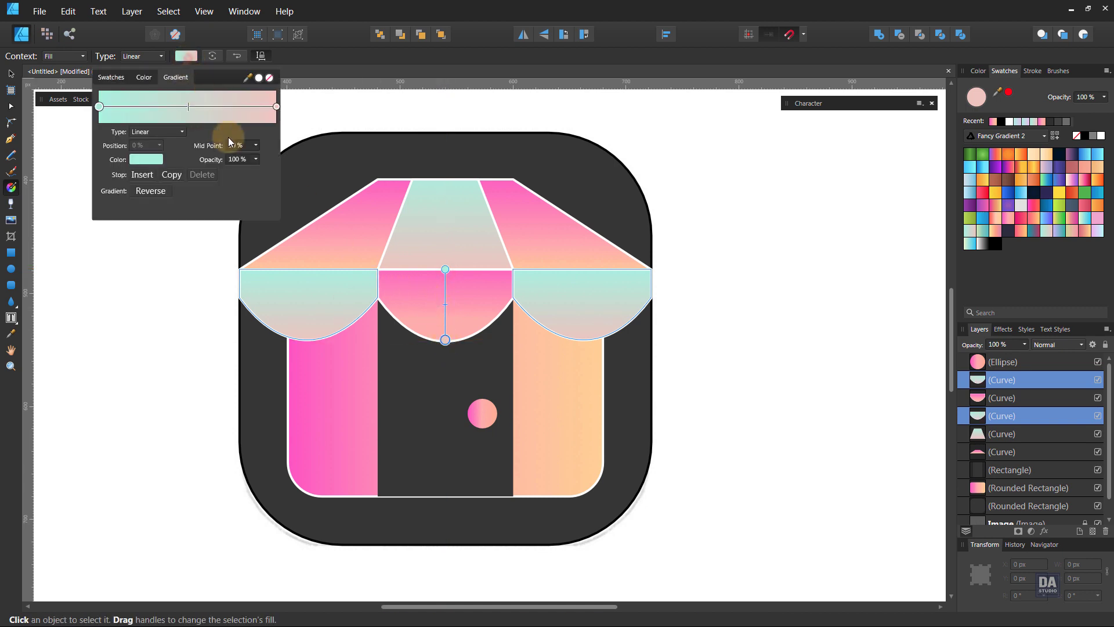
{"action": "left_click", "coordinate": [436, 221], "text": "shift"}
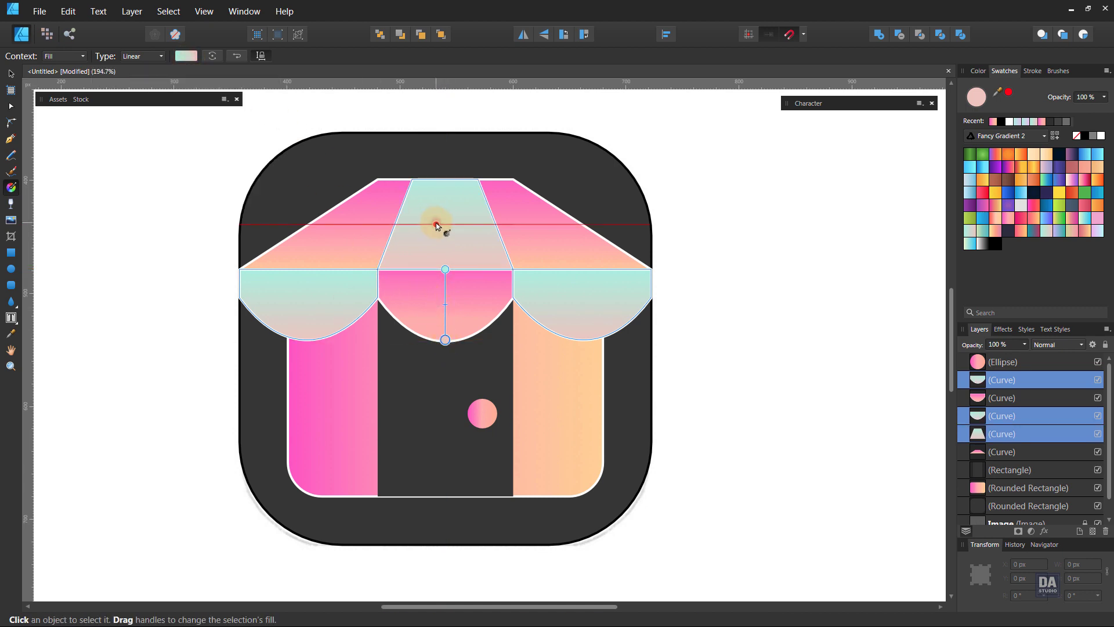
{"action": "left_click", "coordinate": [184, 58]}
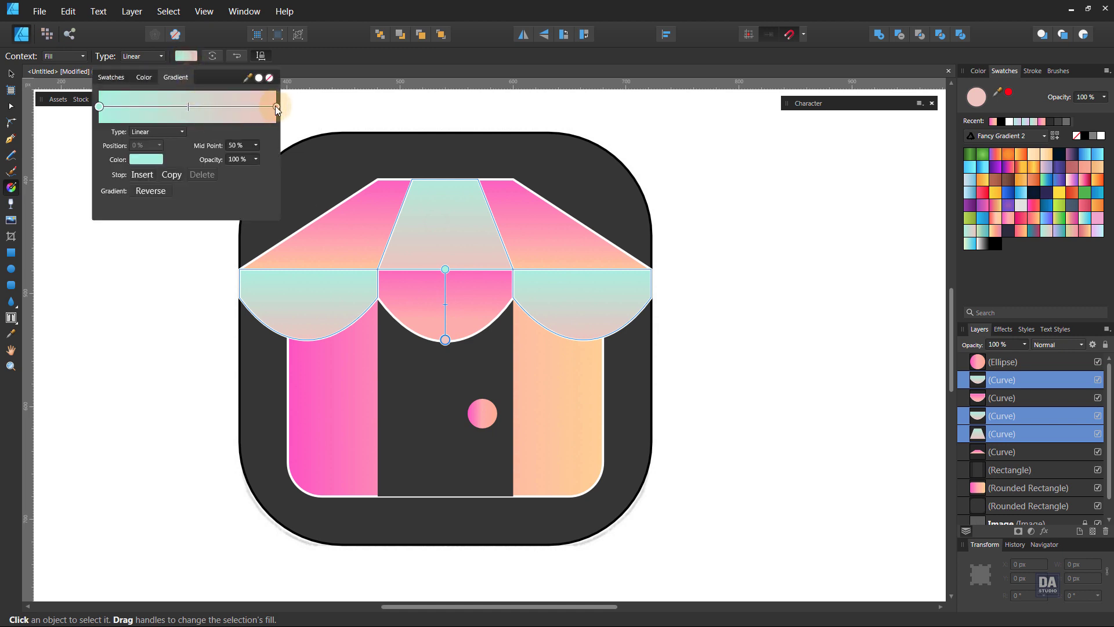
{"action": "left_click", "coordinate": [276, 107]}
{"action": "left_click", "coordinate": [148, 161]}
{"action": "left_click_drag", "start_coordinate": [181, 238], "coordinate": [182, 200]}
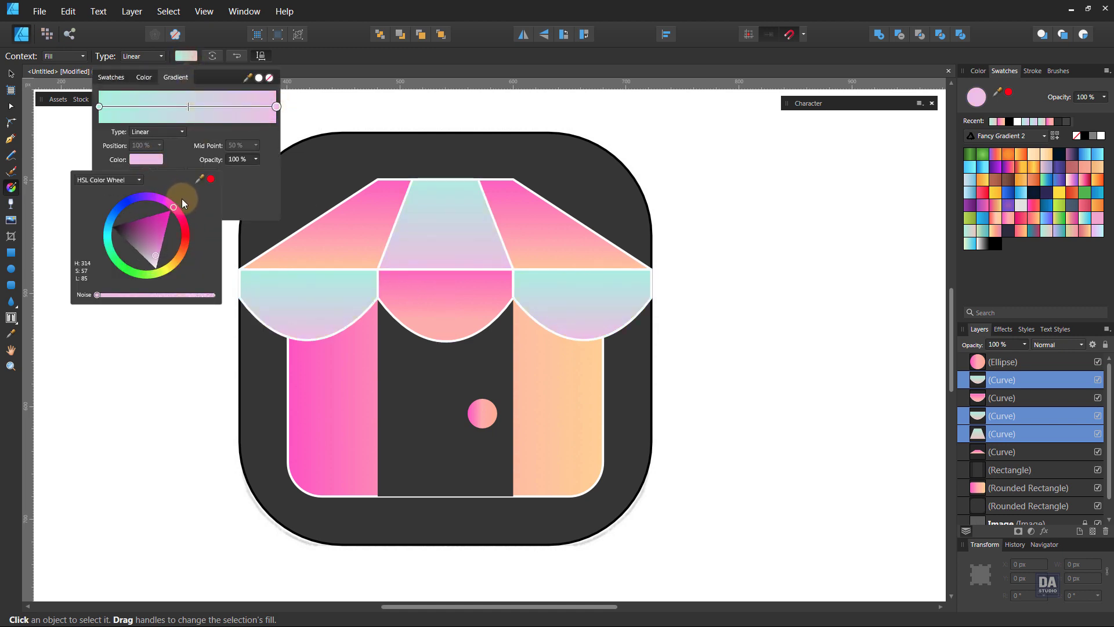
{"action": "left_click_drag", "start_coordinate": [182, 198], "coordinate": [190, 203]}
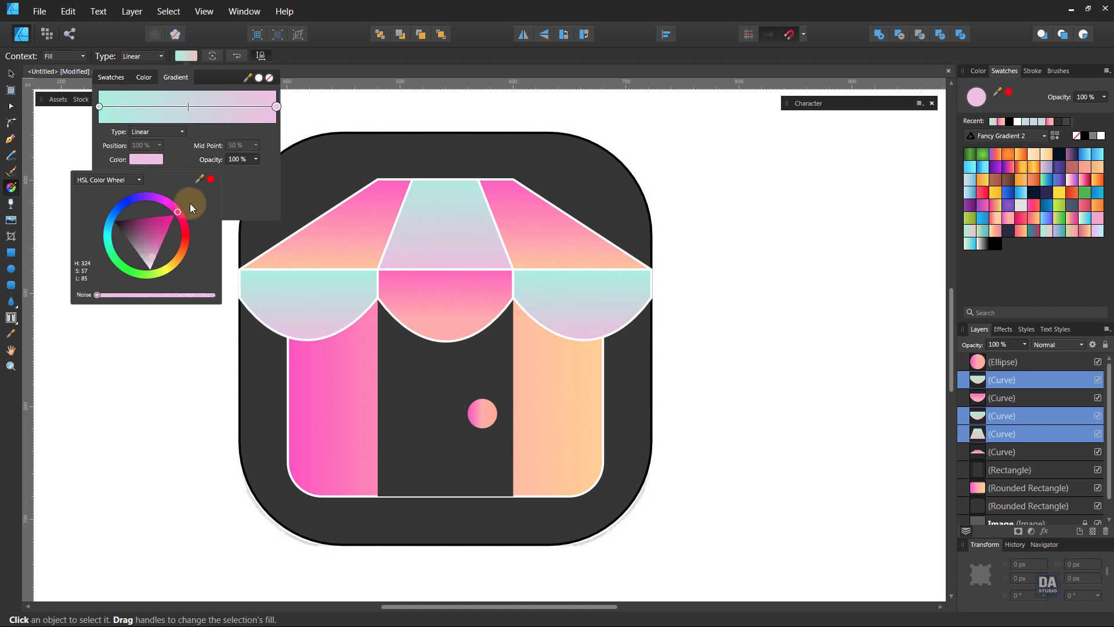
{"action": "left_click", "coordinate": [100, 106]}
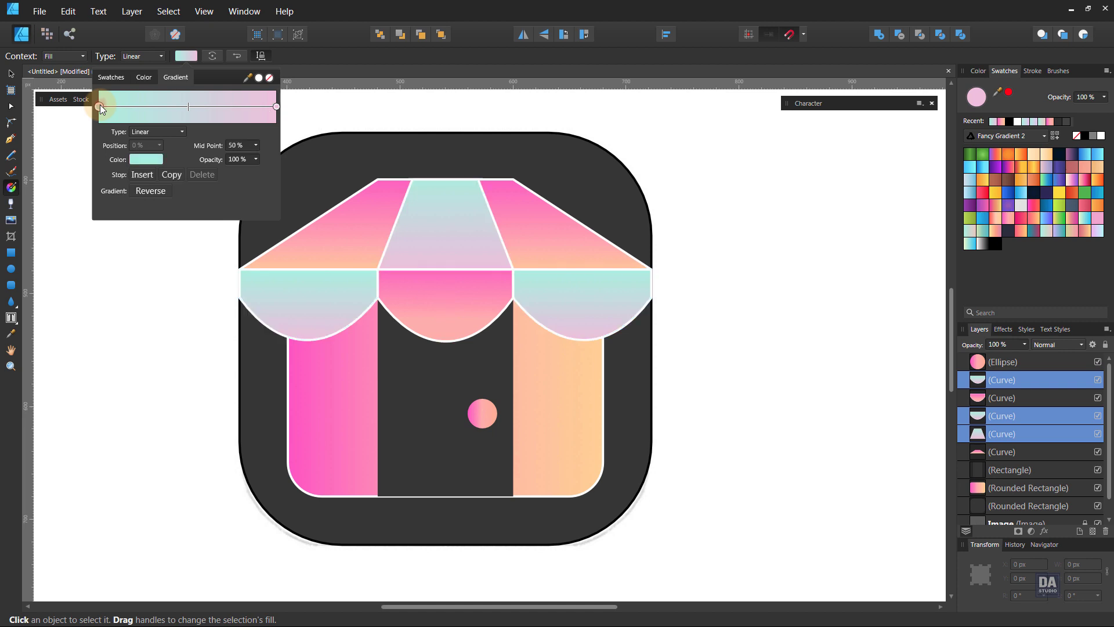
{"action": "left_click_drag", "start_coordinate": [144, 215], "coordinate": [142, 216]}
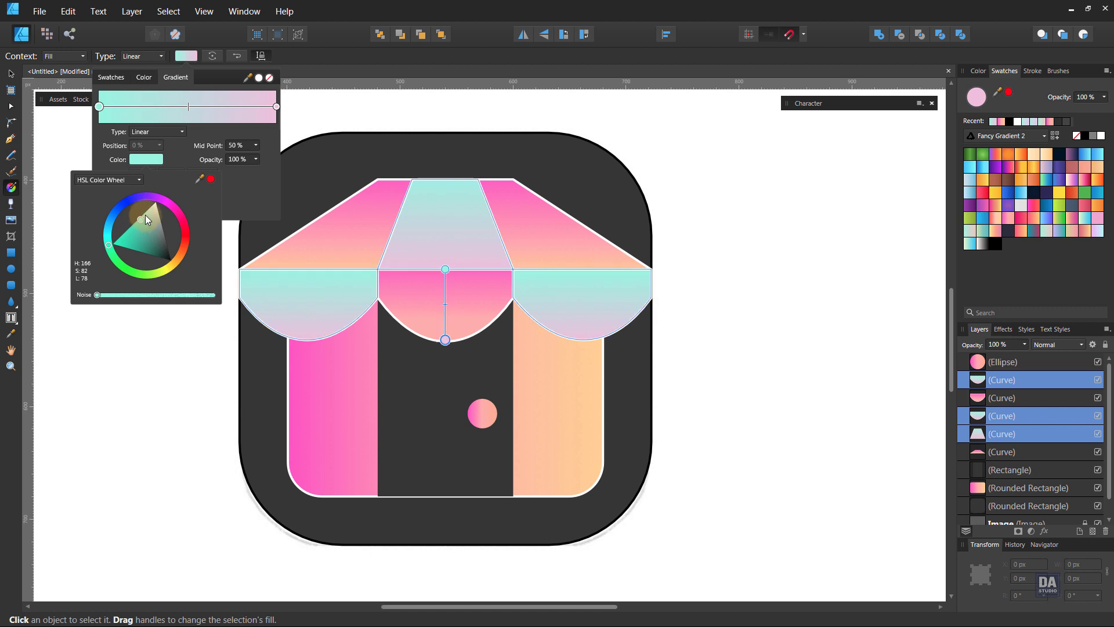
Select the left, middle and right awning scallops and group them.
{"action": "left_click", "coordinate": [12, 75]}
{"action": "left_click", "coordinate": [189, 279]}
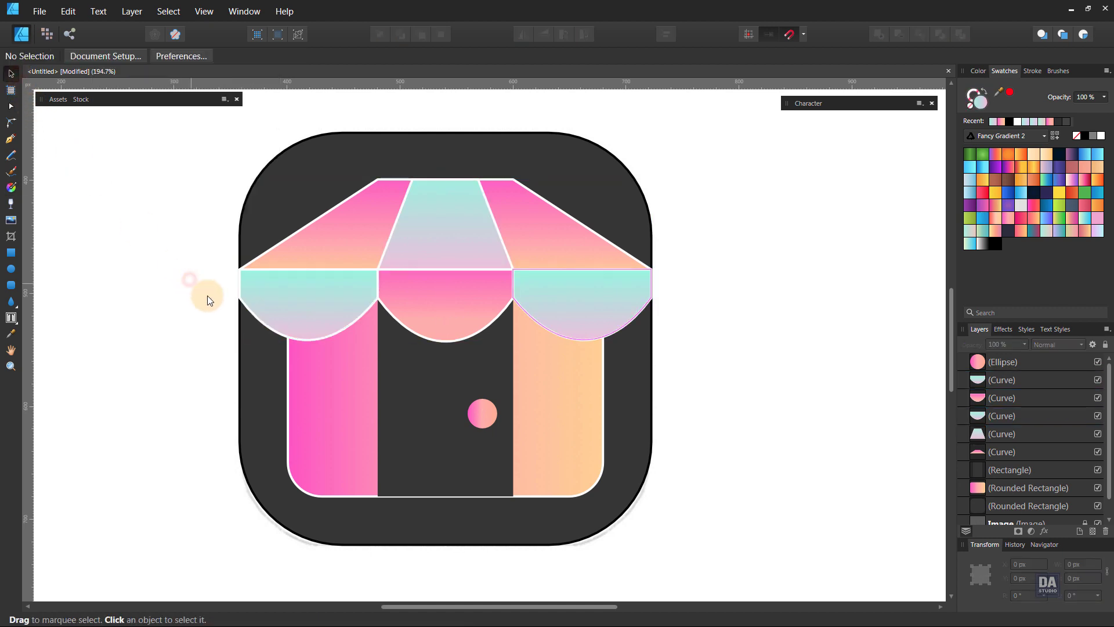
{"action": "left_click", "coordinate": [330, 313]}
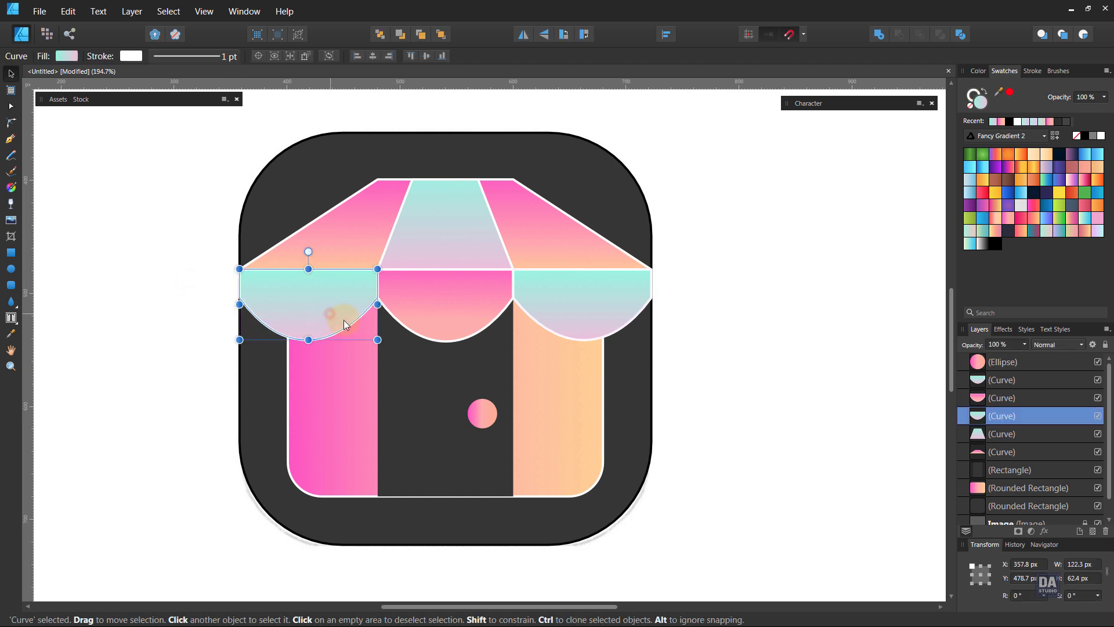
{"action": "left_click", "coordinate": [414, 319], "text": "shift"}
{"action": "left_click", "coordinate": [555, 321], "text": "shift"}
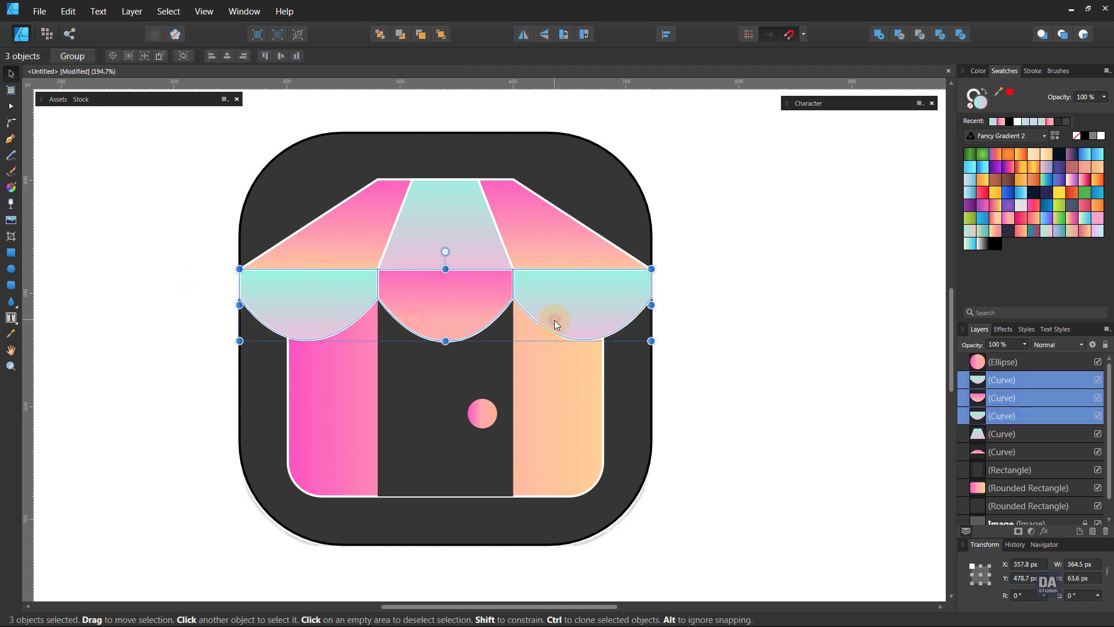
{"action": "right_click", "coordinate": [996, 379]}
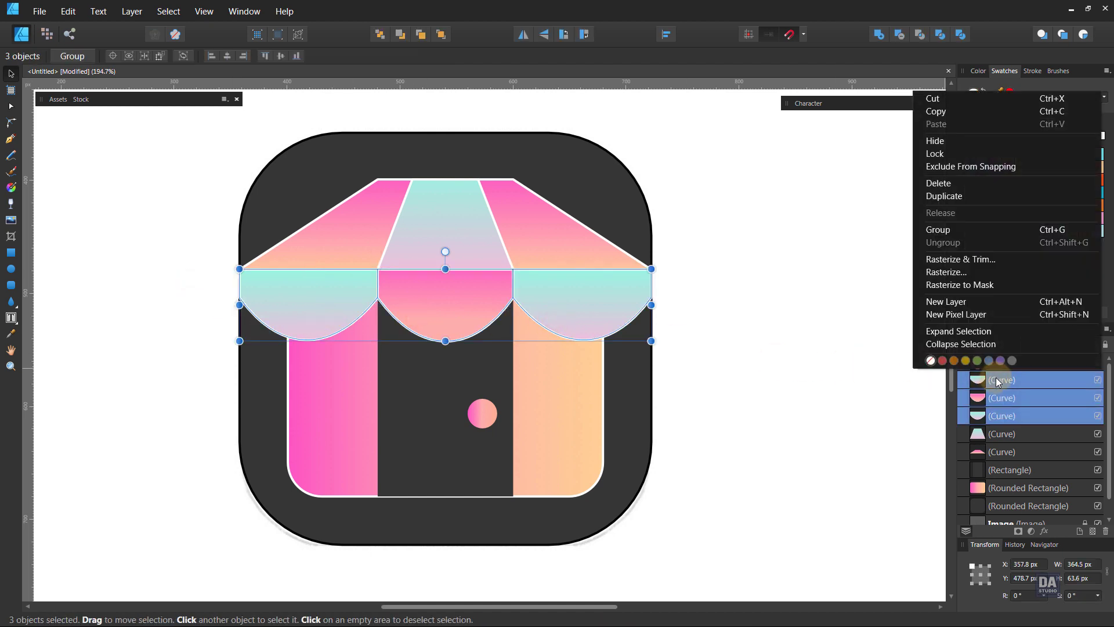
{"action": "left_click", "coordinate": [953, 230]}
Give the scallop group a scaling outer shadow offset downward at about 43% opacity.
{"action": "left_click", "coordinate": [1044, 531]}
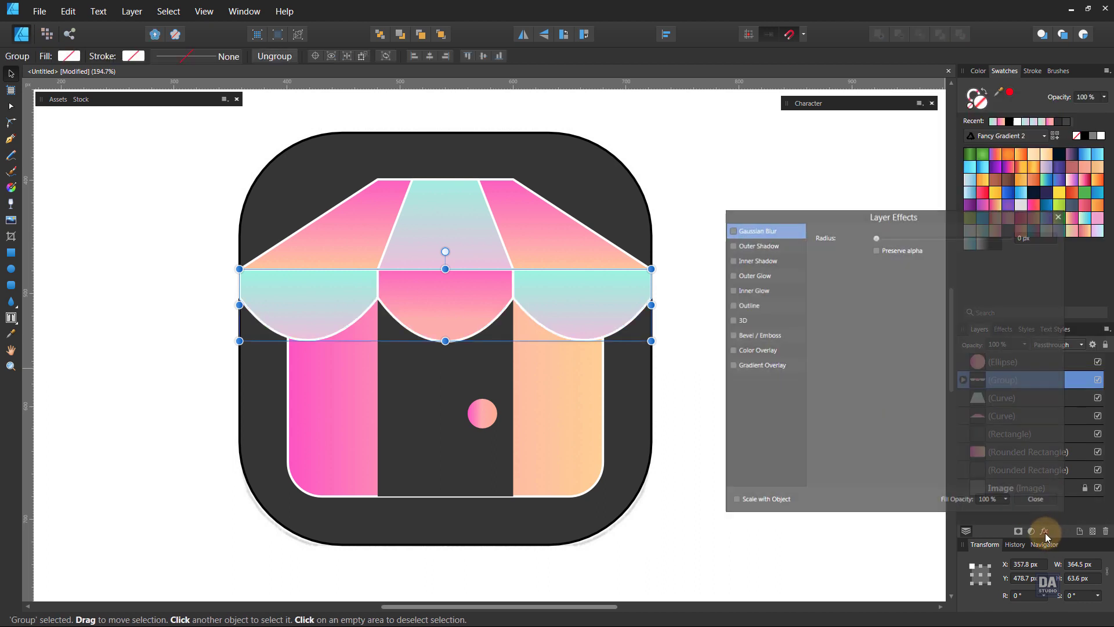
{"action": "left_click", "coordinate": [783, 500]}
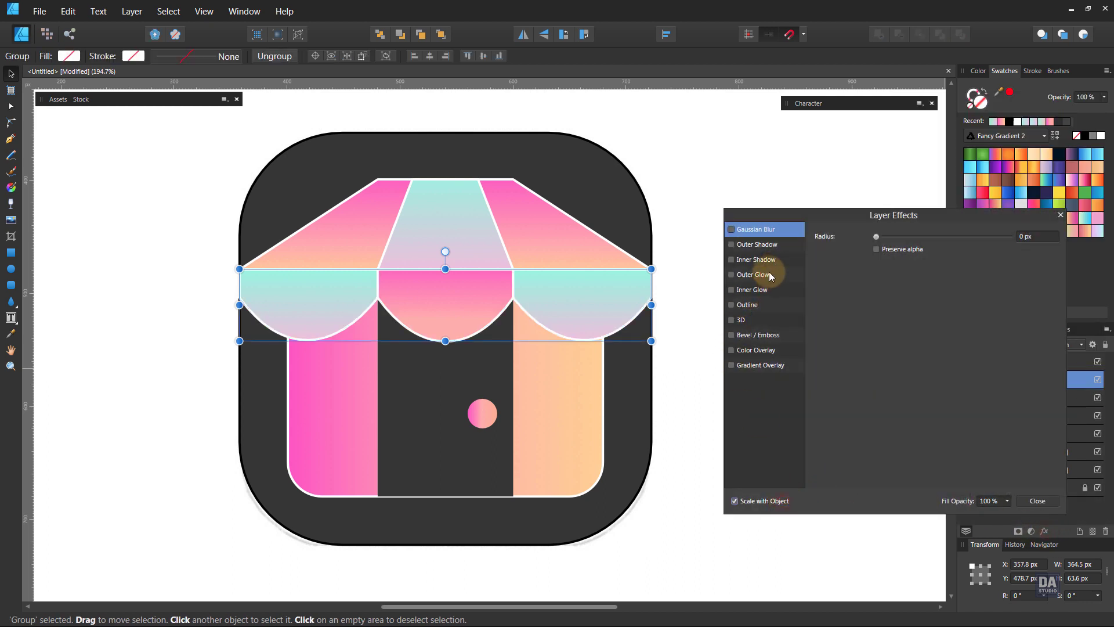
{"action": "left_click", "coordinate": [788, 244]}
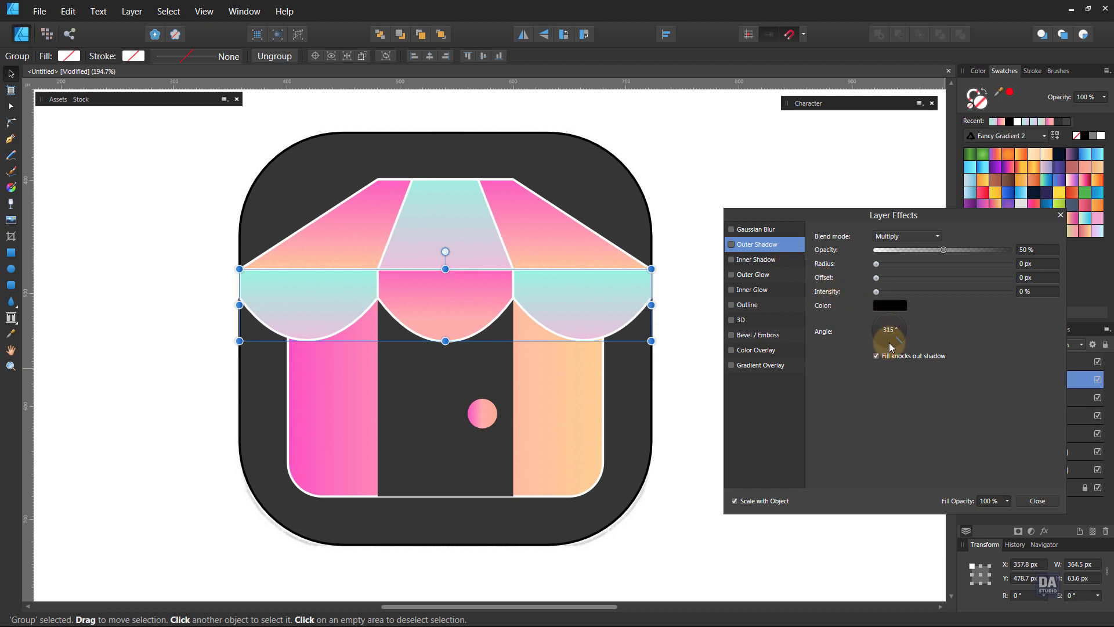
{"action": "left_click_drag", "start_coordinate": [879, 280], "coordinate": [946, 284]}
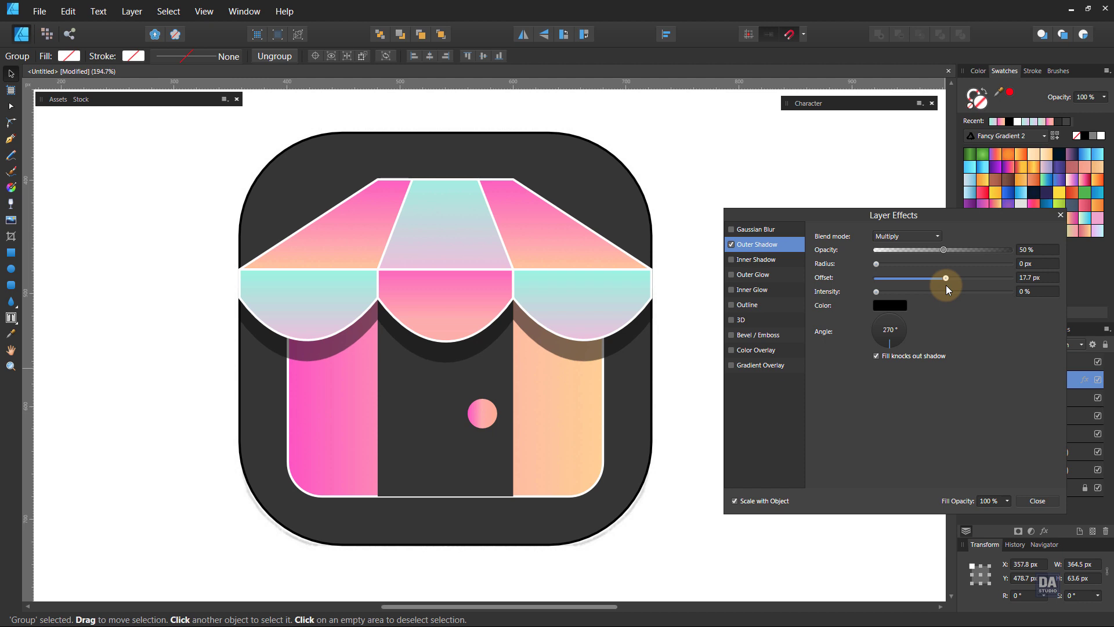
{"action": "mouse_move", "coordinate": [946, 284]}
{"action": "left_mouse_down"}
{"action": "mouse_move", "coordinate": [934, 249]}
{"action": "mouse_move", "coordinate": [945, 280]}
{"action": "left_mouse_up"}
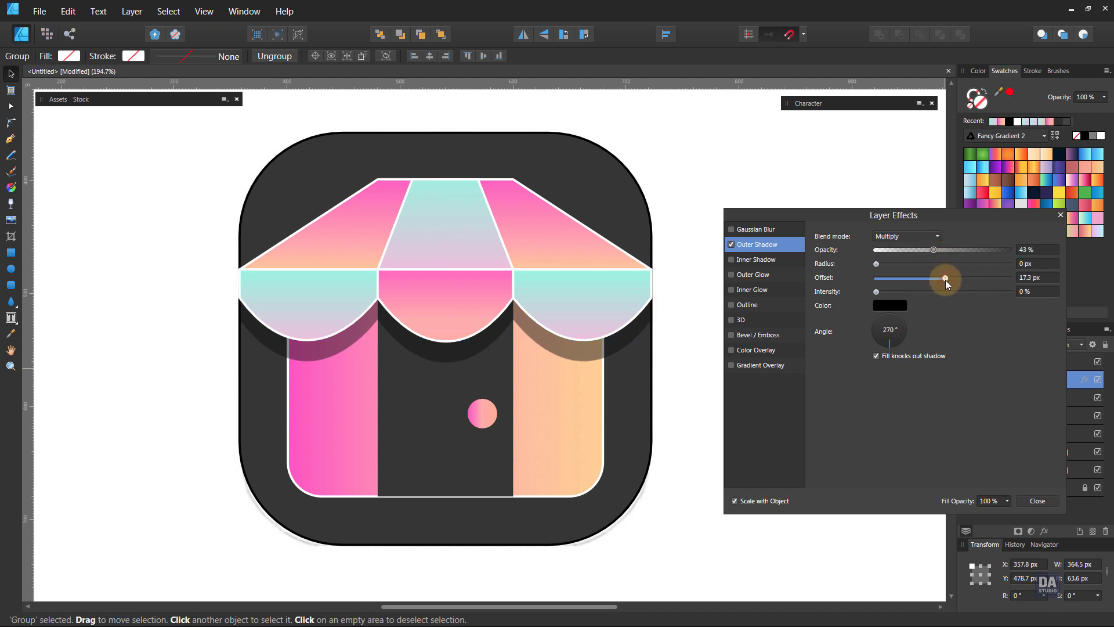
{"action": "left_click", "coordinate": [1037, 502]}
Draw a white rectangle over the door area spanning the icon's full height.
{"action": "left_click", "coordinate": [840, 471]}
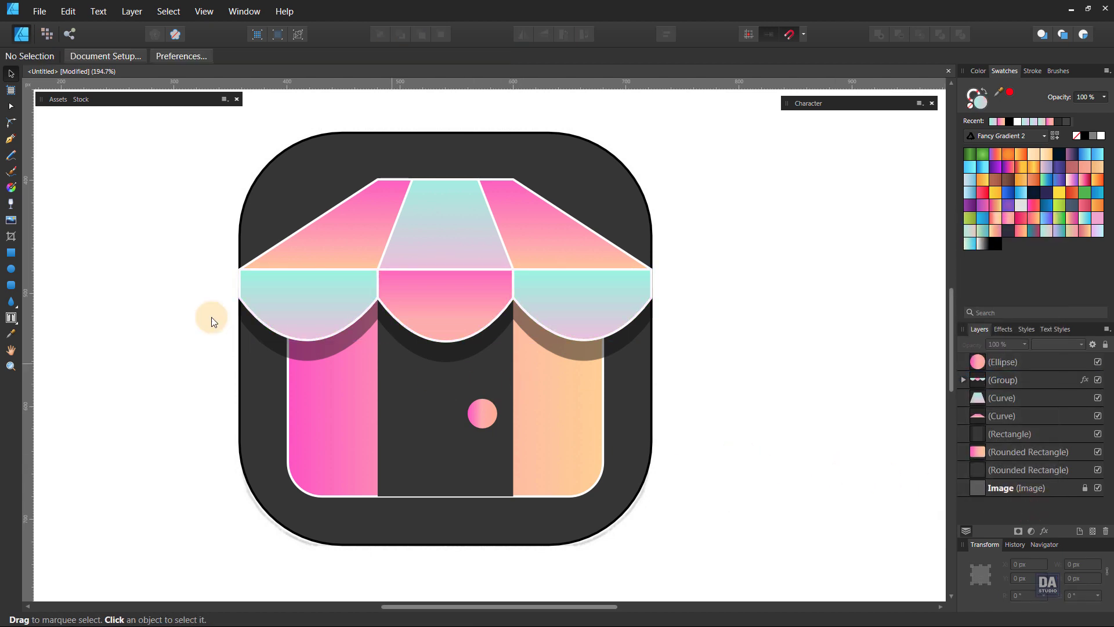
{"action": "left_click", "coordinate": [12, 256]}
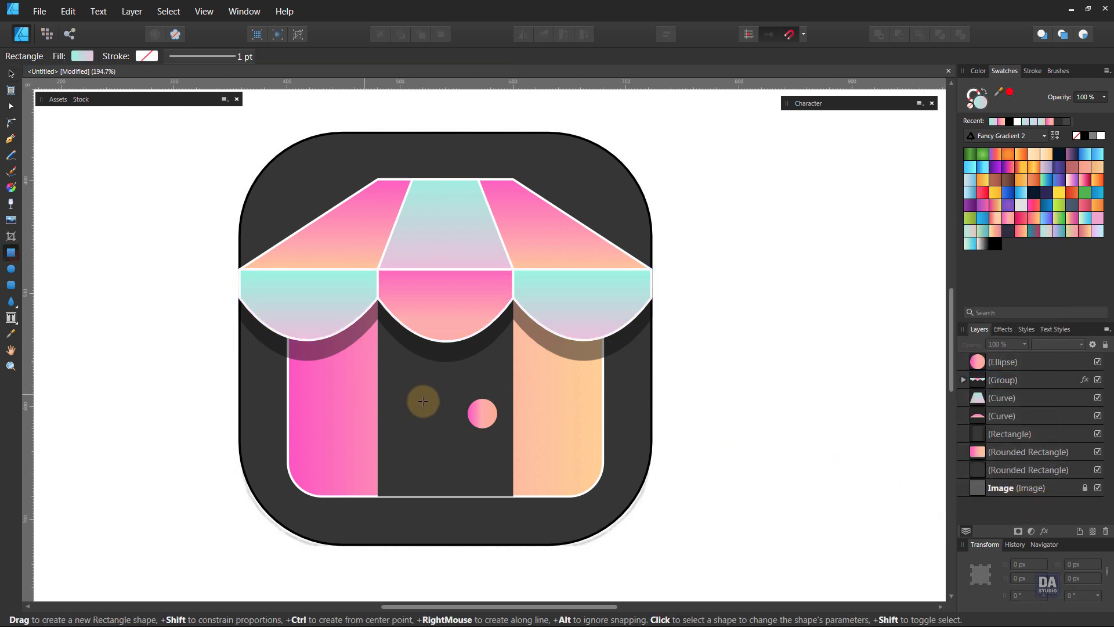
{"action": "left_click_drag", "start_coordinate": [445, 383], "coordinate": [513, 540]}
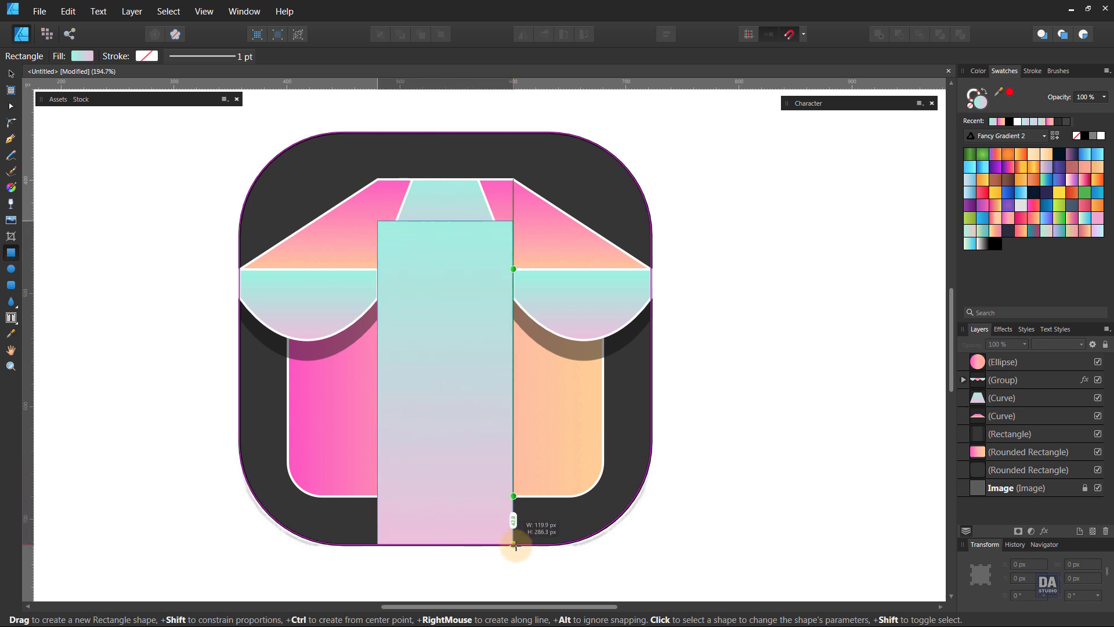
{"action": "left_click_drag", "start_coordinate": [514, 540], "coordinate": [514, 544]}
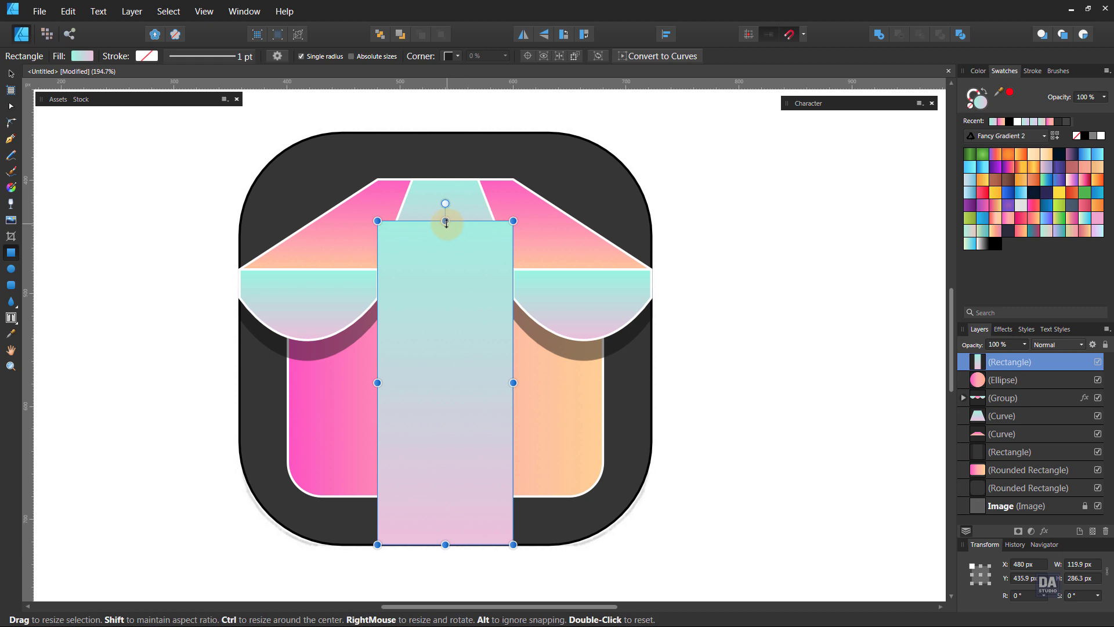
{"action": "left_click_drag", "start_coordinate": [445, 222], "coordinate": [452, 133]}
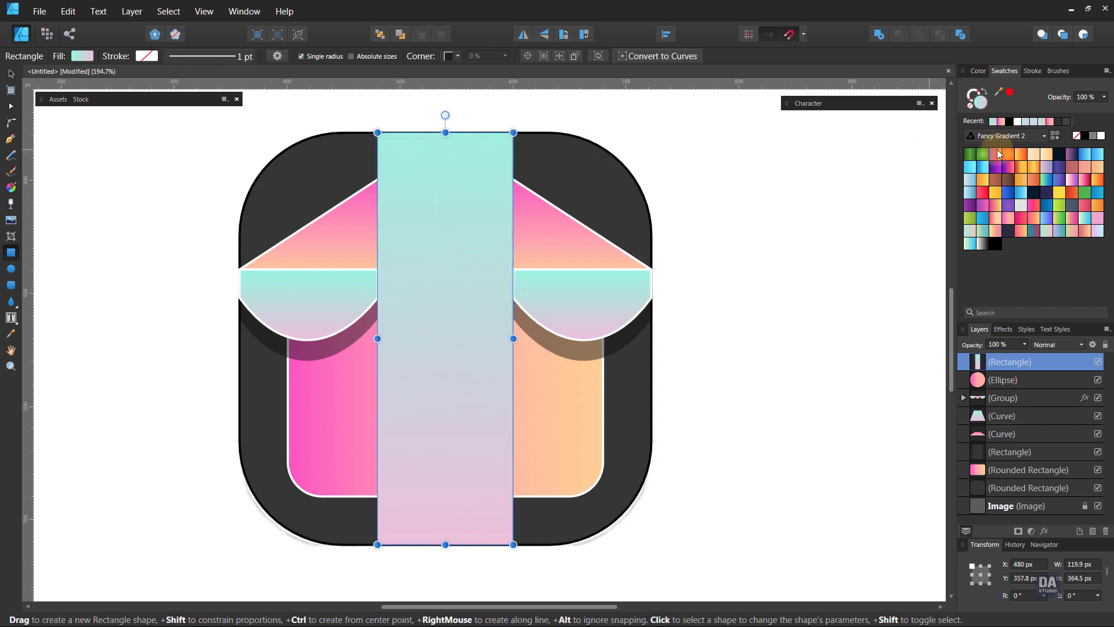
{"action": "left_click", "coordinate": [1103, 136]}
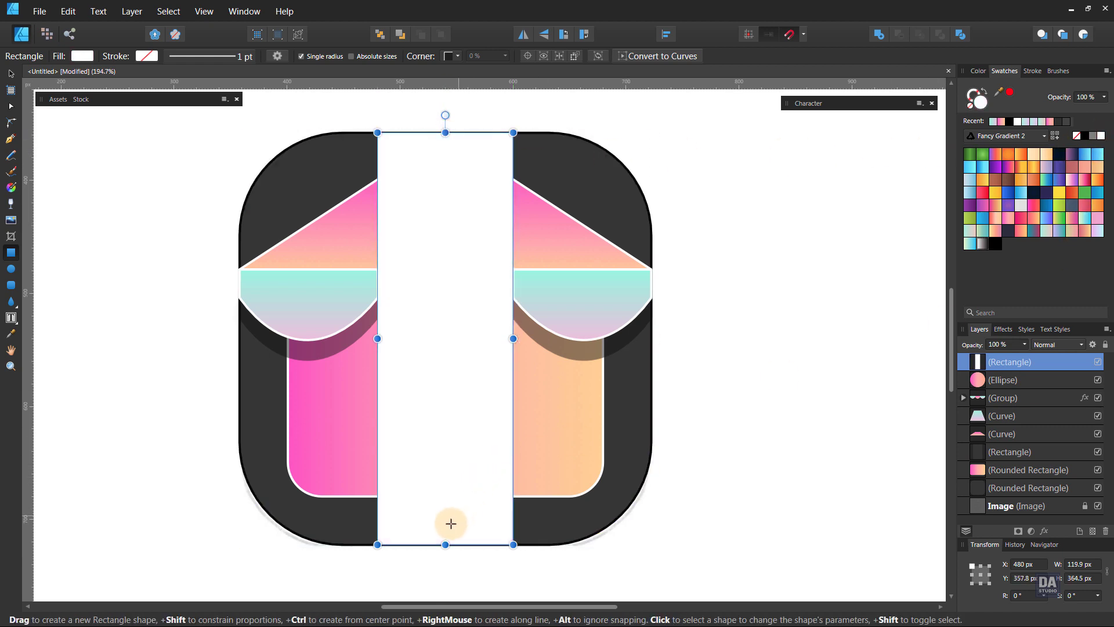
{"action": "left_click_drag", "start_coordinate": [445, 544], "coordinate": [445, 544]}
Clip the white strip inside the dark rounded square and remove the square's black outline.
{"action": "double_click", "coordinate": [1039, 389]}
{"action": "left_click_drag", "start_coordinate": [1039, 389], "coordinate": [1032, 492]}
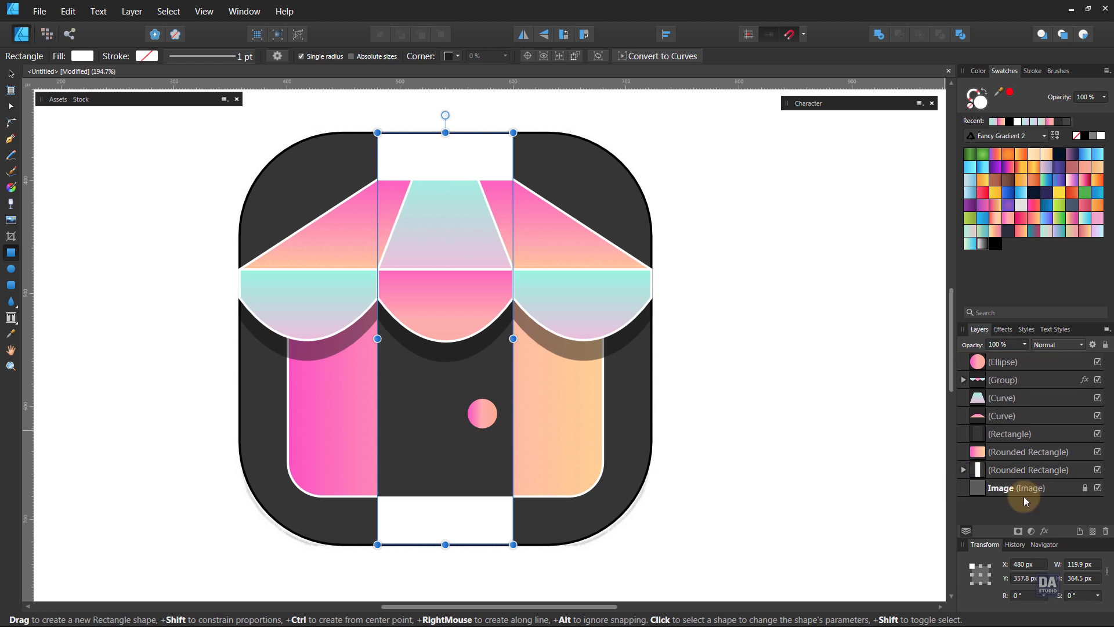
{"action": "key", "text": "v"}
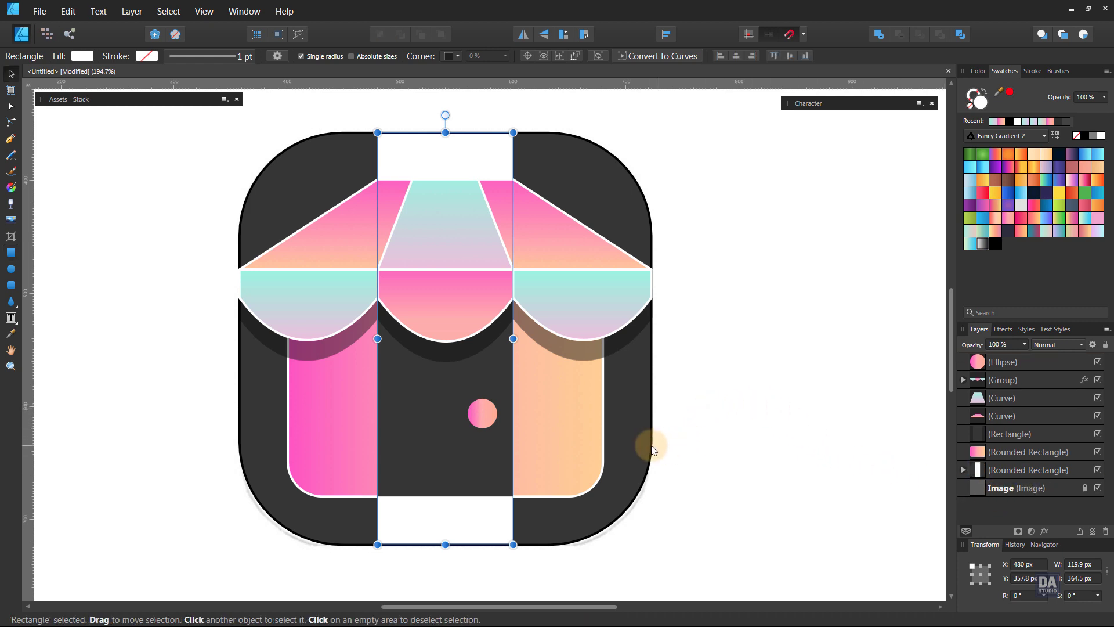
{"action": "left_click", "coordinate": [647, 445]}
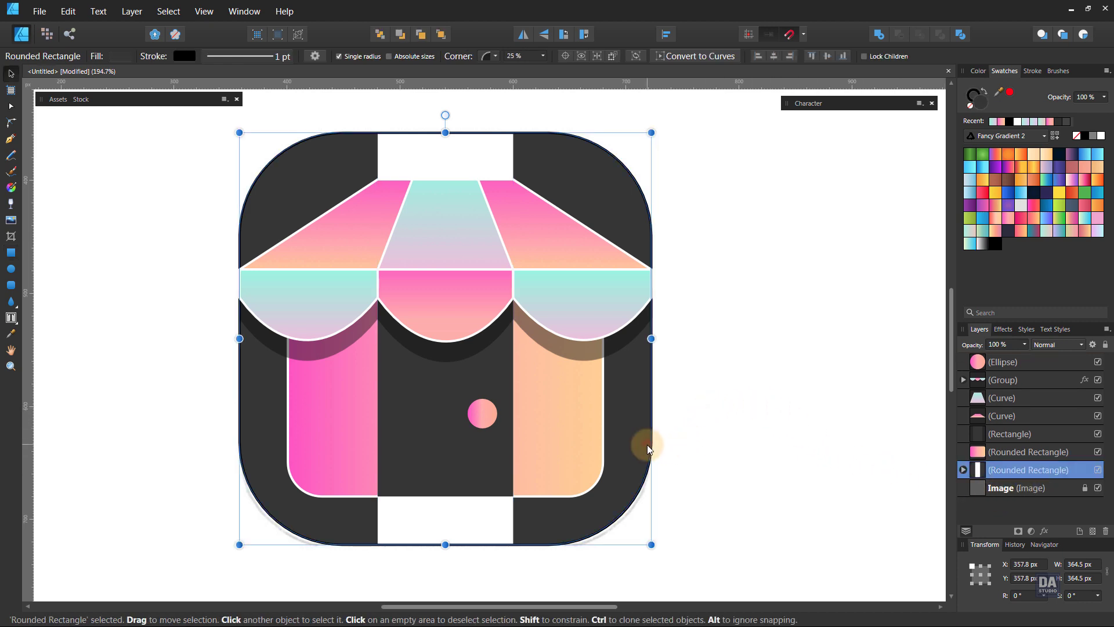
{"action": "left_click", "coordinate": [972, 107]}
{"action": "left_click", "coordinate": [785, 262]}
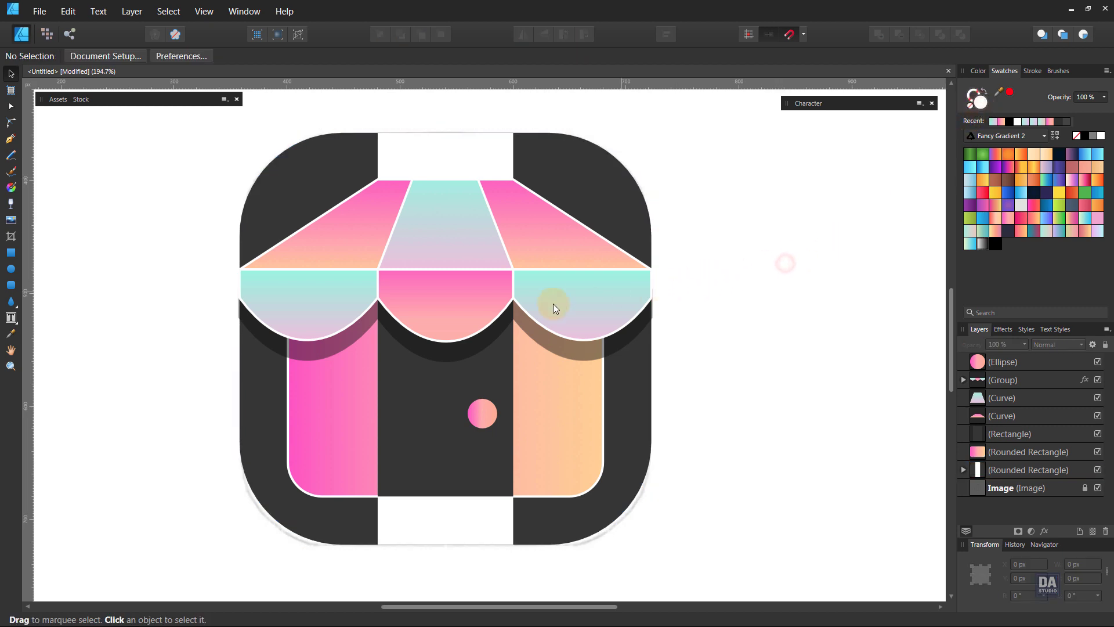
Hide the reference image layer.
{"action": "scroll", "coordinate": [507, 319], "scroll_direction": "down", "scroll_amount": 3}
{"action": "scroll", "coordinate": [447, 315], "scroll_direction": "down", "scroll_amount": 2}
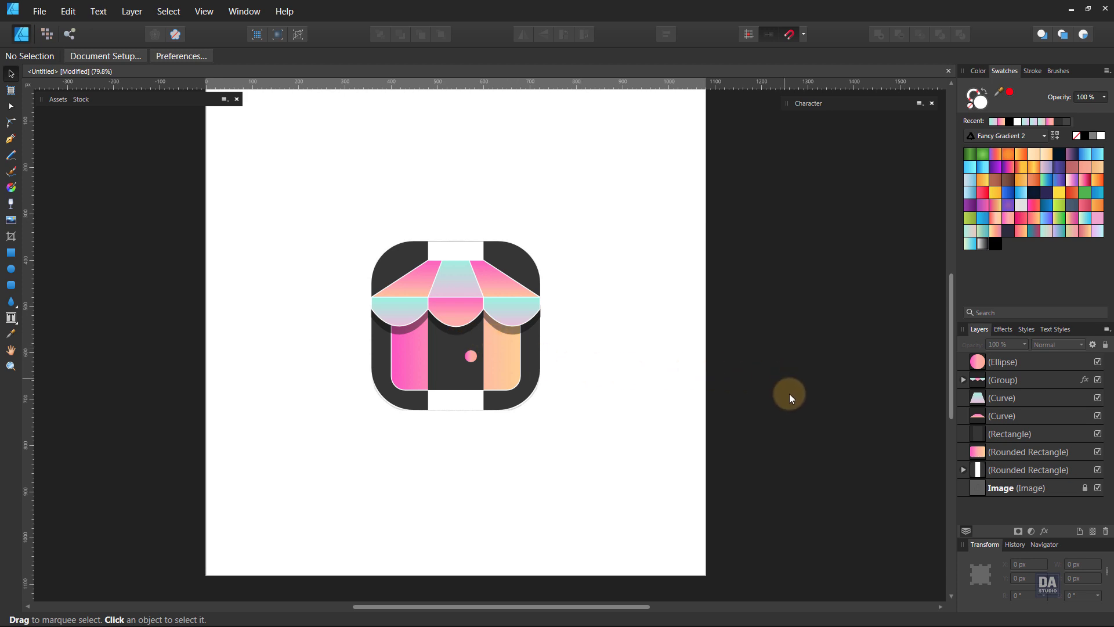
{"action": "left_click", "coordinate": [1098, 488]}
Run the wall gradient vertically from pink under the awning to peach at the bottom.
{"action": "left_click", "coordinate": [508, 377]}
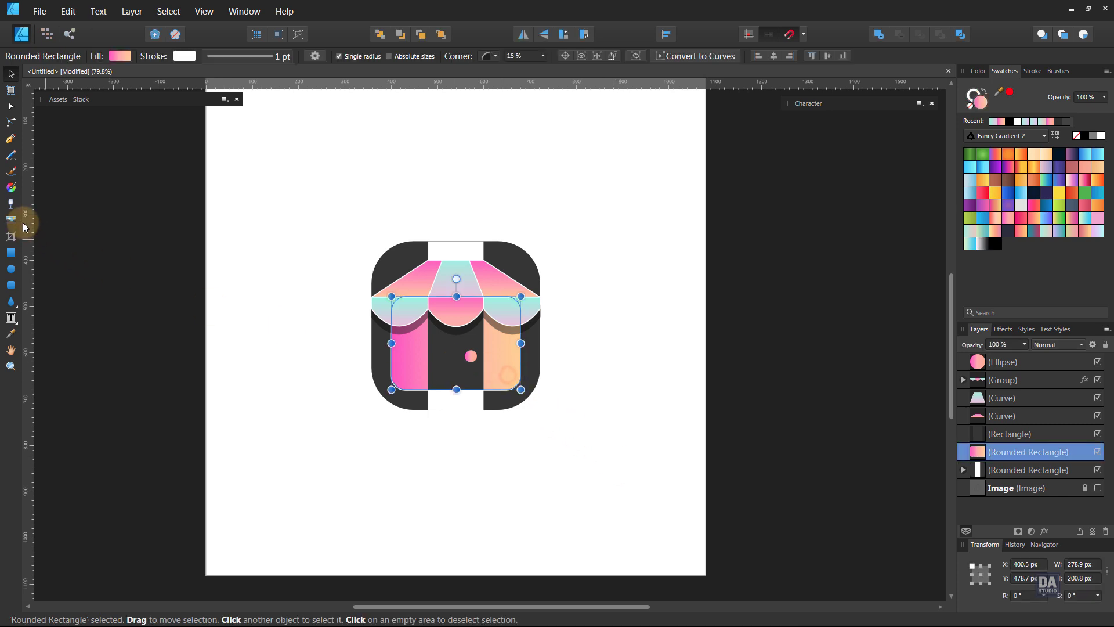
{"action": "left_click", "coordinate": [11, 187]}
{"action": "left_click_drag", "start_coordinate": [464, 353], "coordinate": [465, 401]}
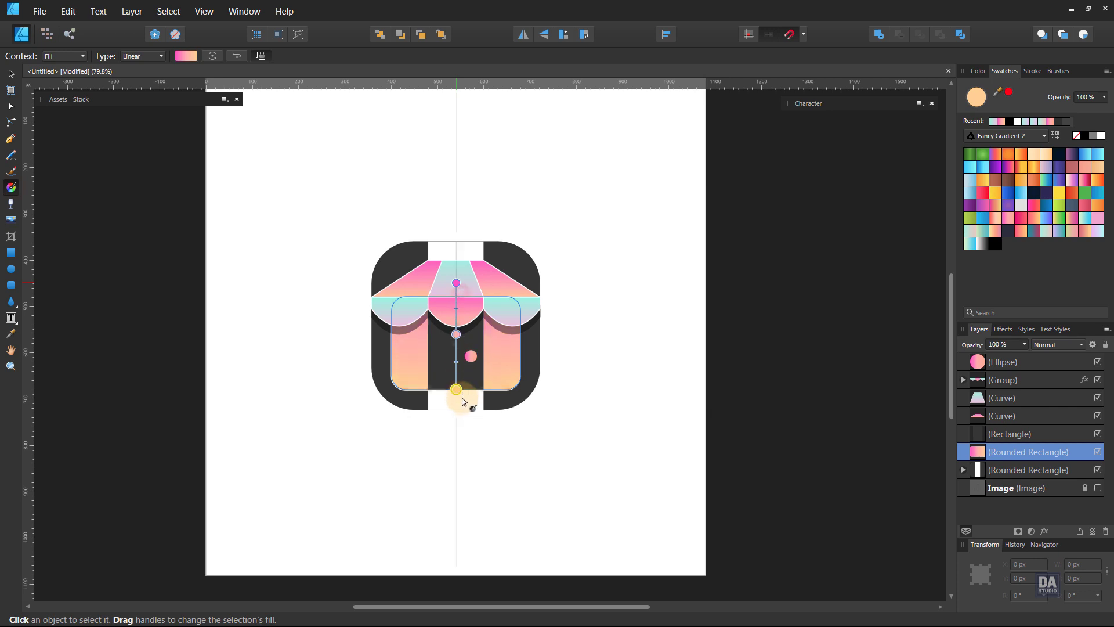
{"action": "left_click_drag", "start_coordinate": [455, 284], "coordinate": [456, 289]}
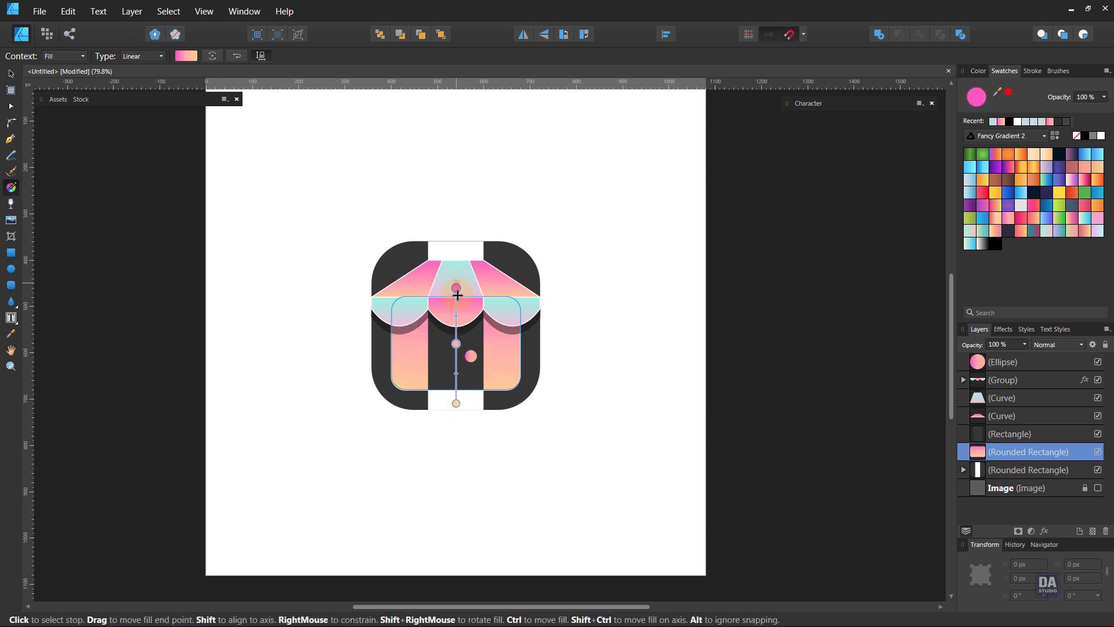
{"action": "left_click_drag", "start_coordinate": [456, 406], "coordinate": [455, 400]}
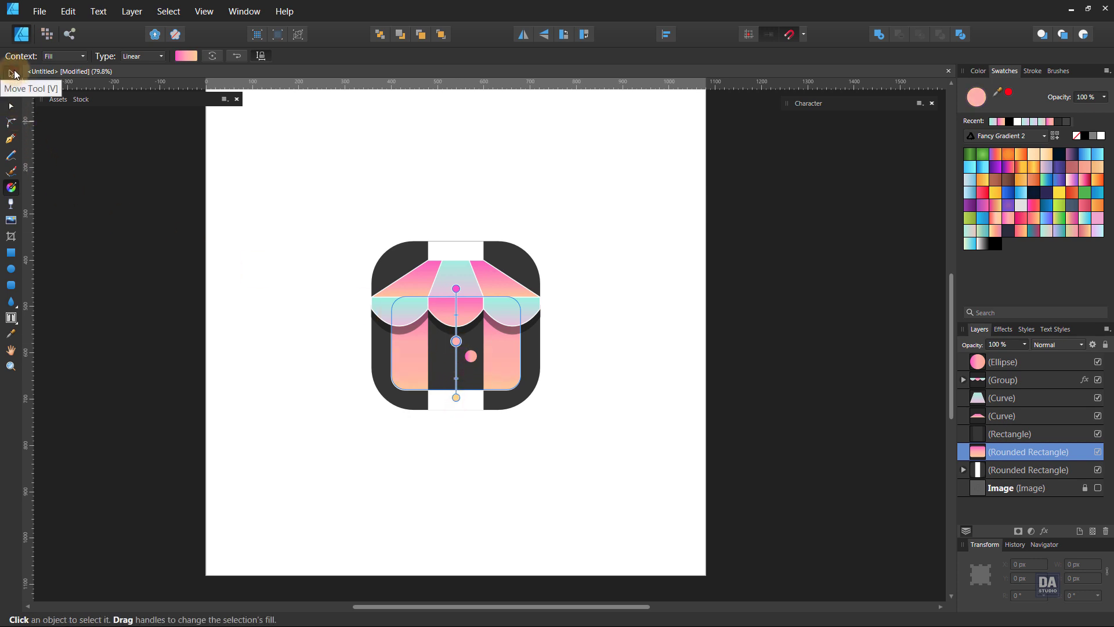
{"action": "left_click", "coordinate": [12, 74]}
{"action": "left_click", "coordinate": [335, 328]}
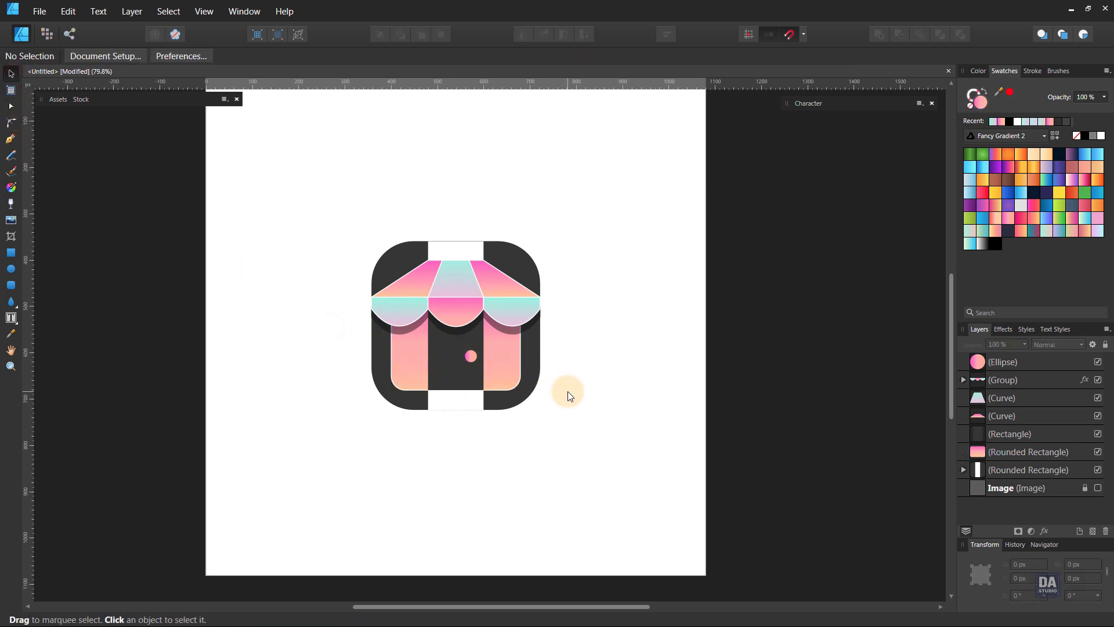
{"action": "left_click_drag", "start_coordinate": [568, 394], "coordinate": [556, 390]}
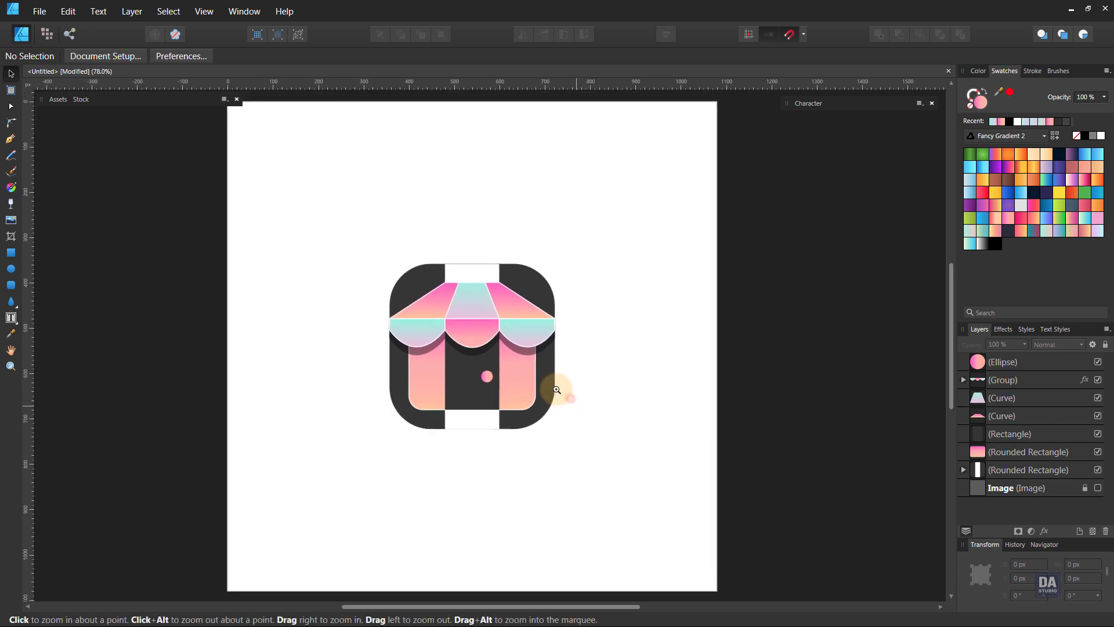